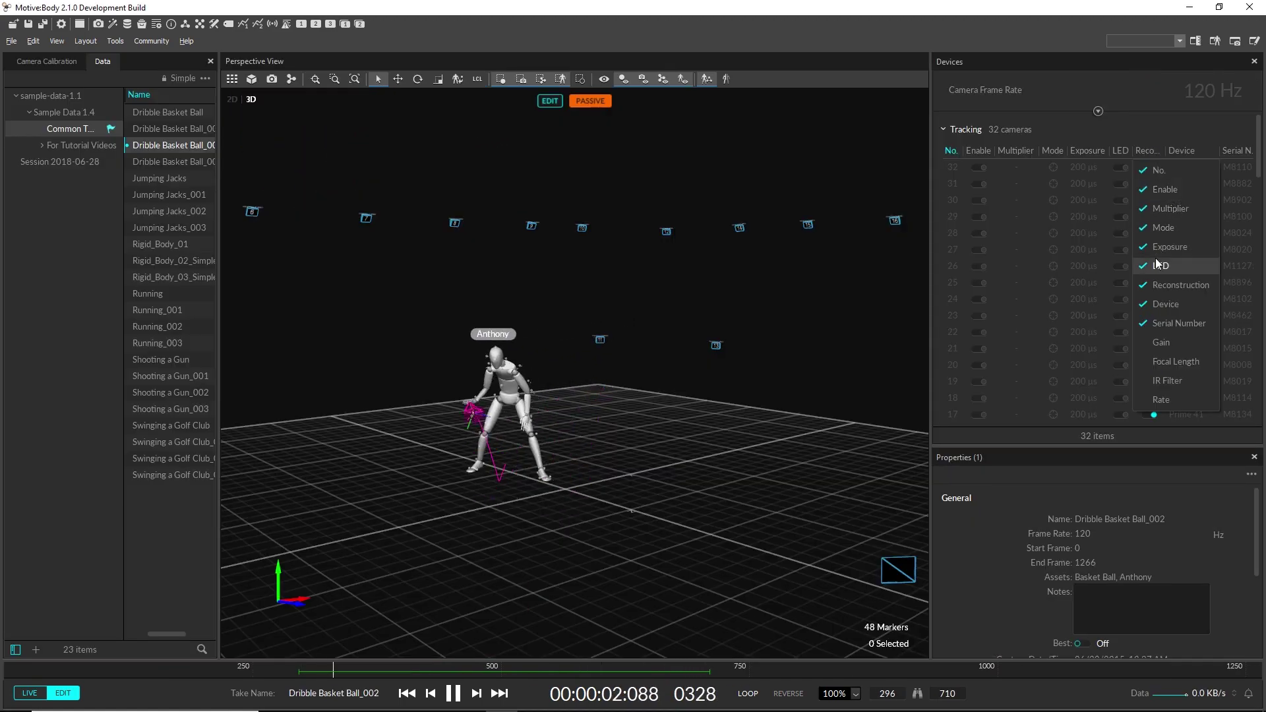
Step: Hide the LED and Multiplier columns and group cameras 32, 25, 22, 19, 17 as Disabled Cams
left_click(1155, 263)
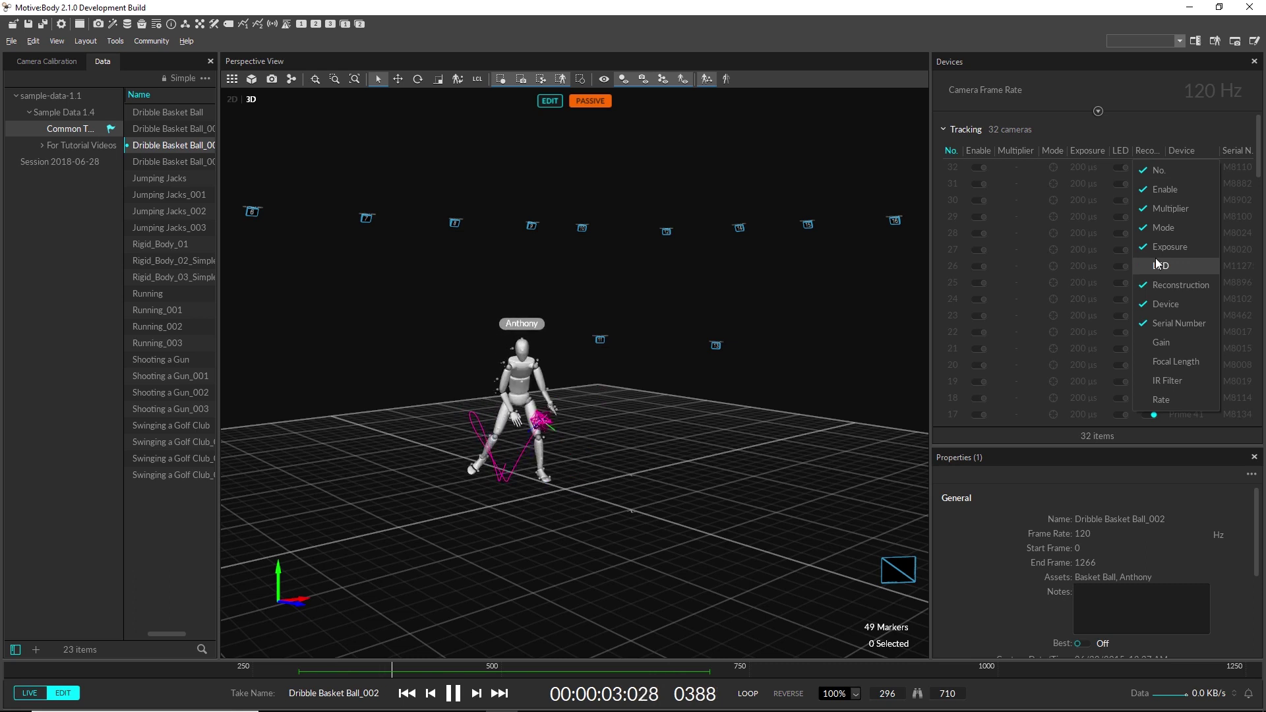
left_click(1158, 207)
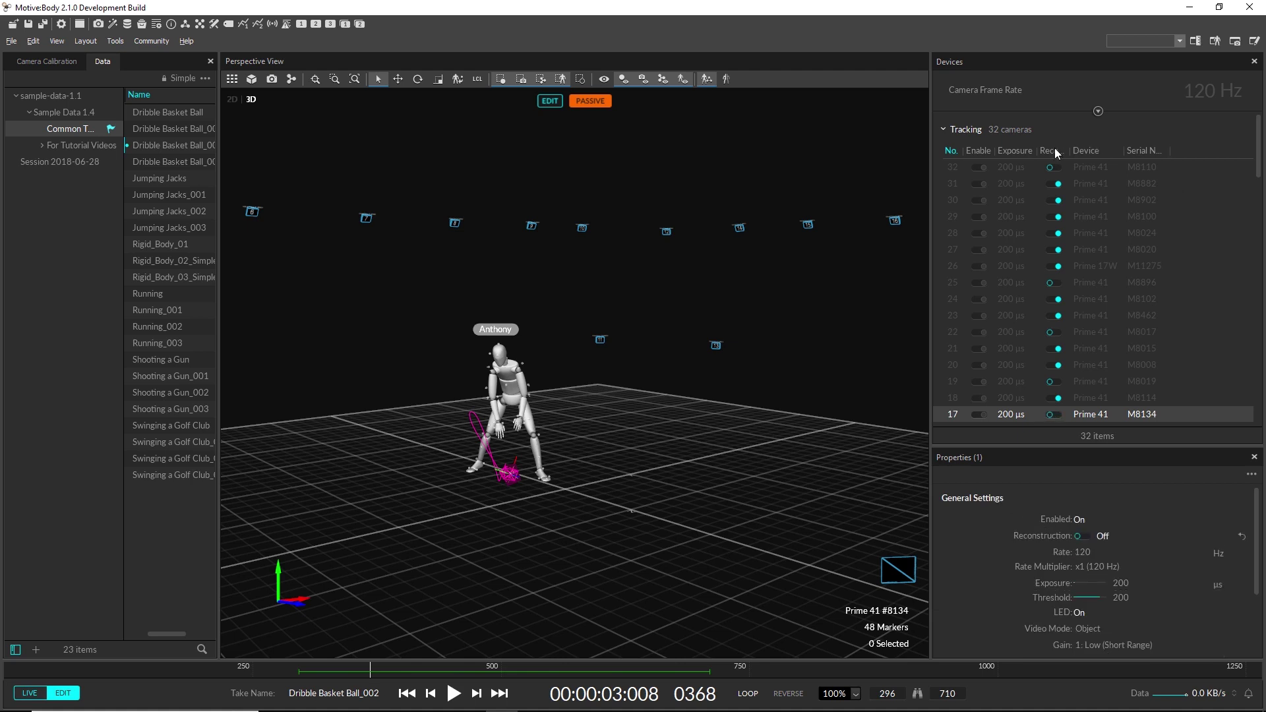
left_click(1008, 167, "shift")
right_click(1002, 237)
left_click(1030, 250)
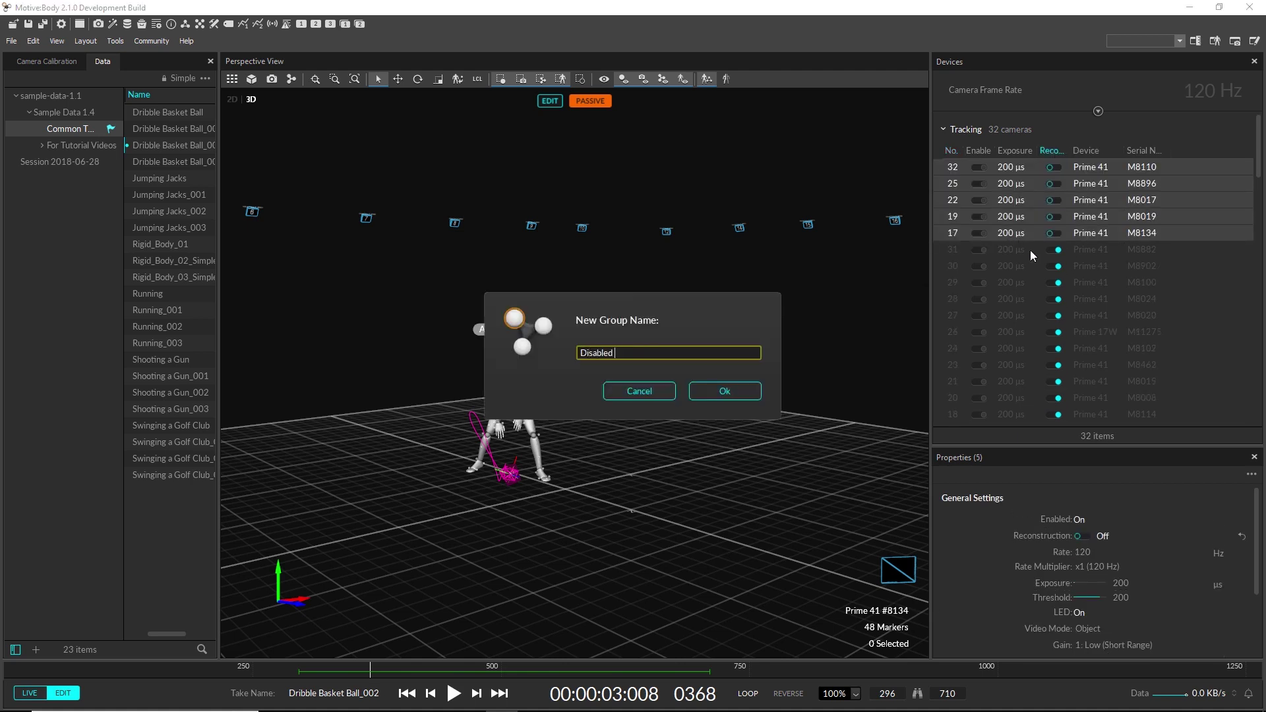
key("Return")
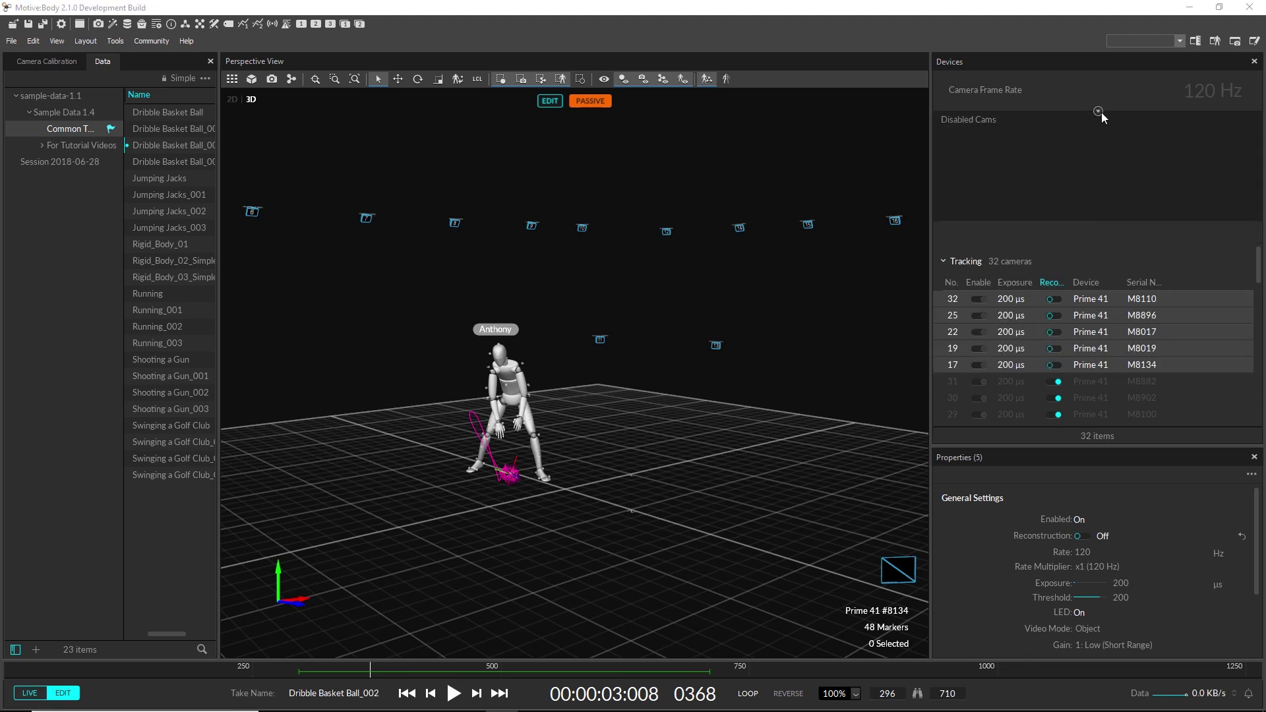
Step: Clear the camera selection and reselect the cameras through the Disabled Cams group
left_click(1097, 110)
left_click(845, 362)
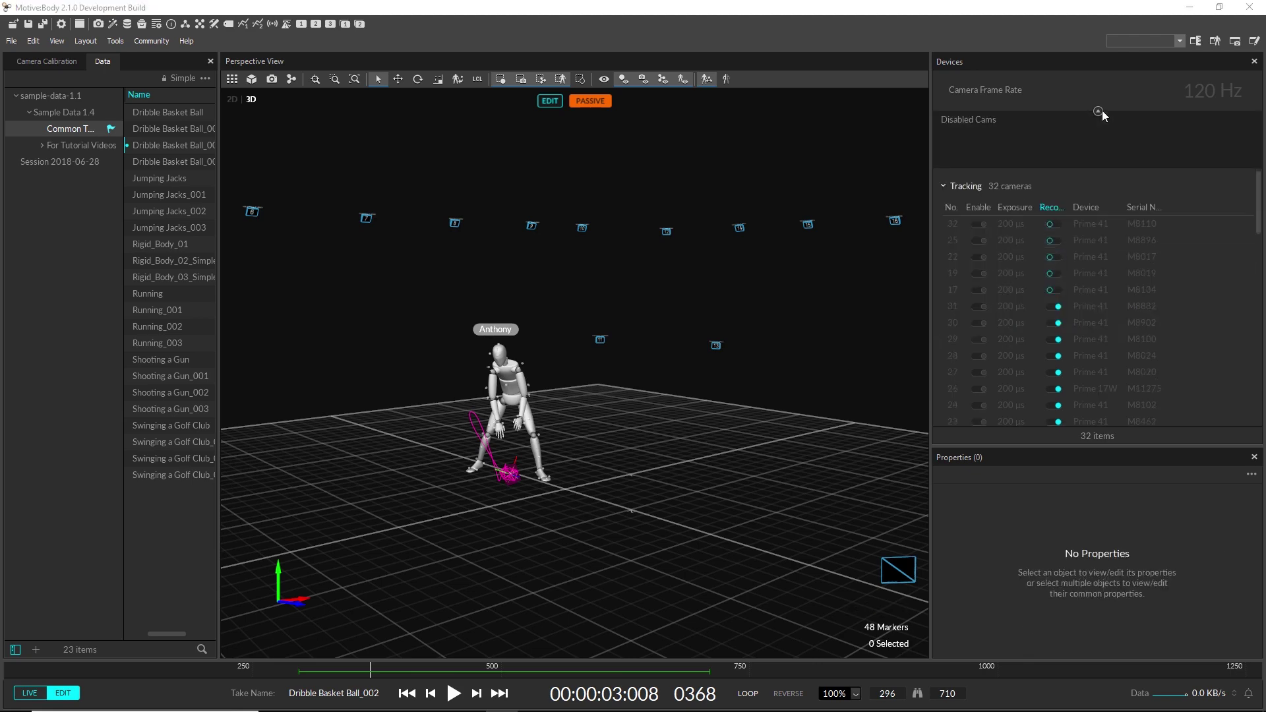
left_click(997, 117)
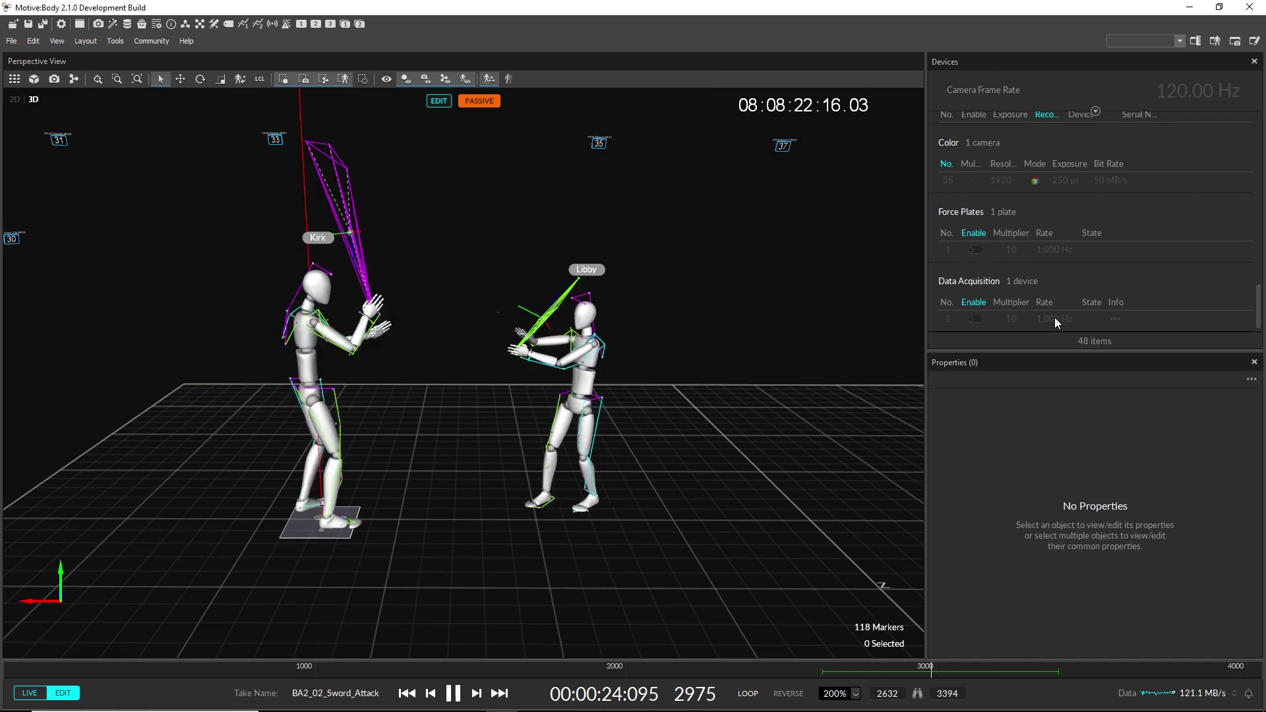
Step: Change the AMTI 10418M force plate's Display Scale from 2 to 1 in Properties
left_click(1054, 318)
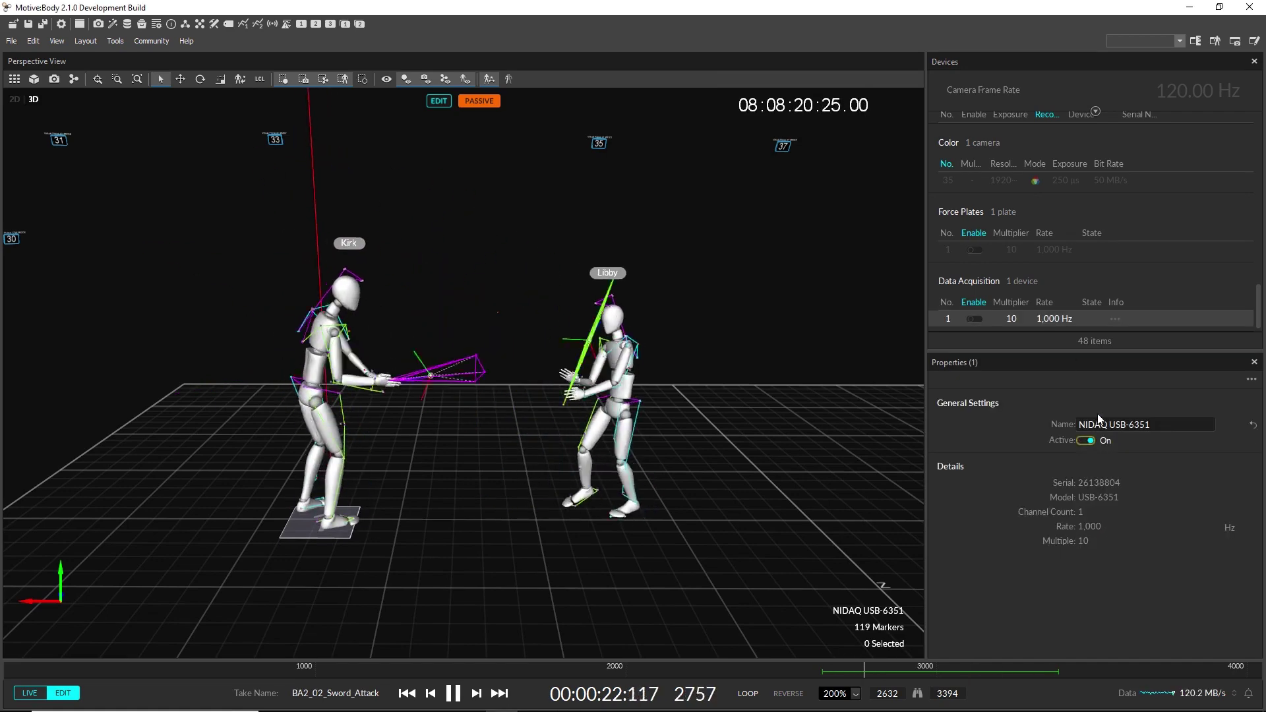
left_click(1048, 248)
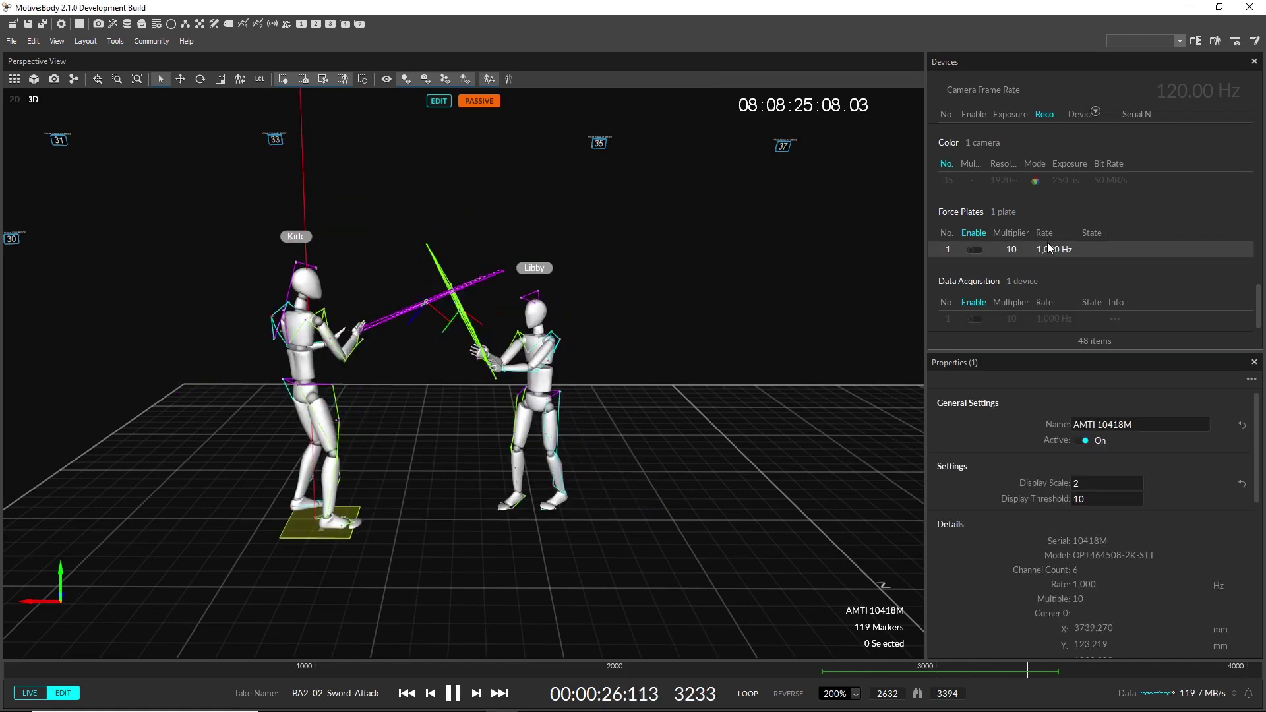
left_click(1099, 481)
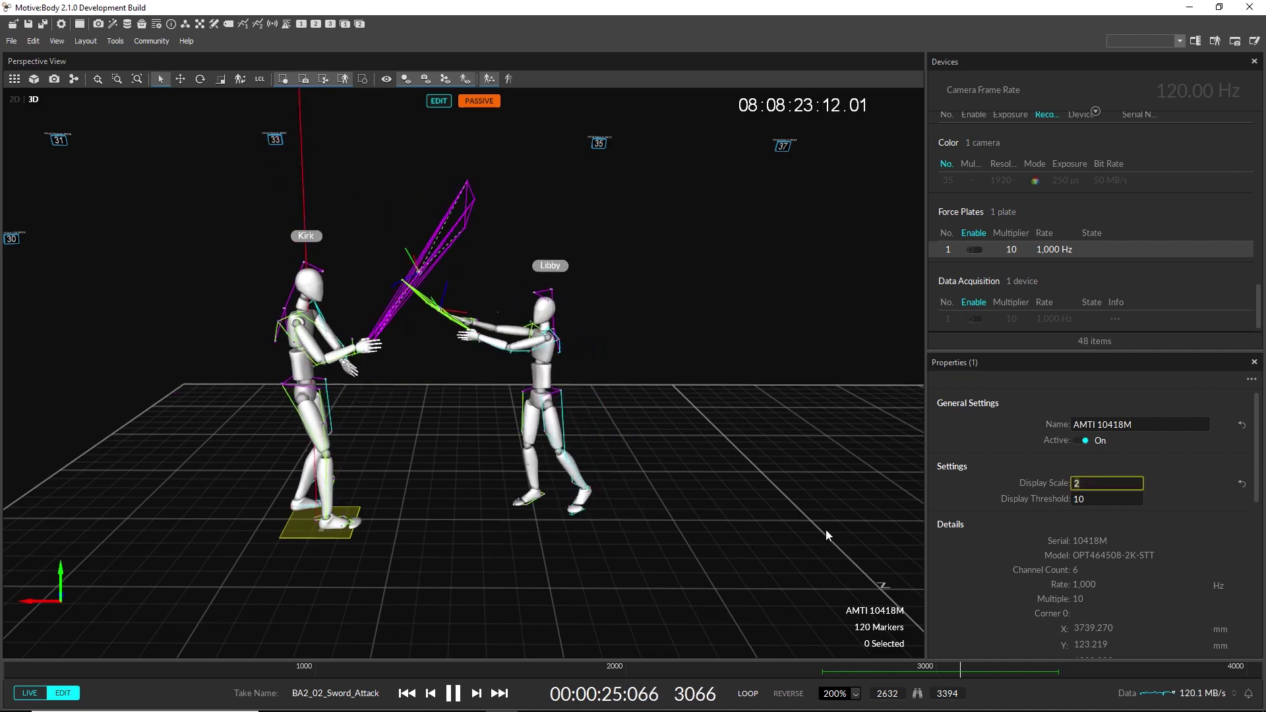
key("BackSpace")
type("1")
key("Return")
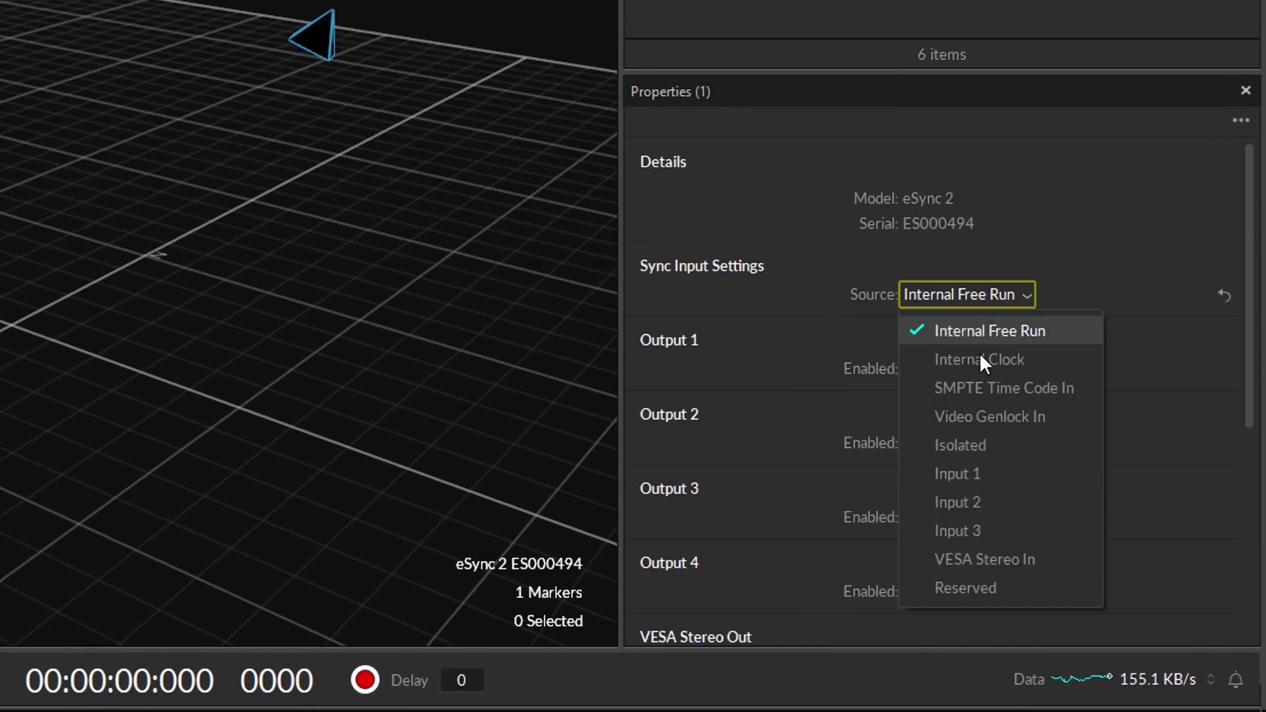
Step: Set the eSync 2 source to Internal Clock at 180 Hz and make Output 1 Gated Exposure Time
left_click(979, 360)
left_click(961, 325)
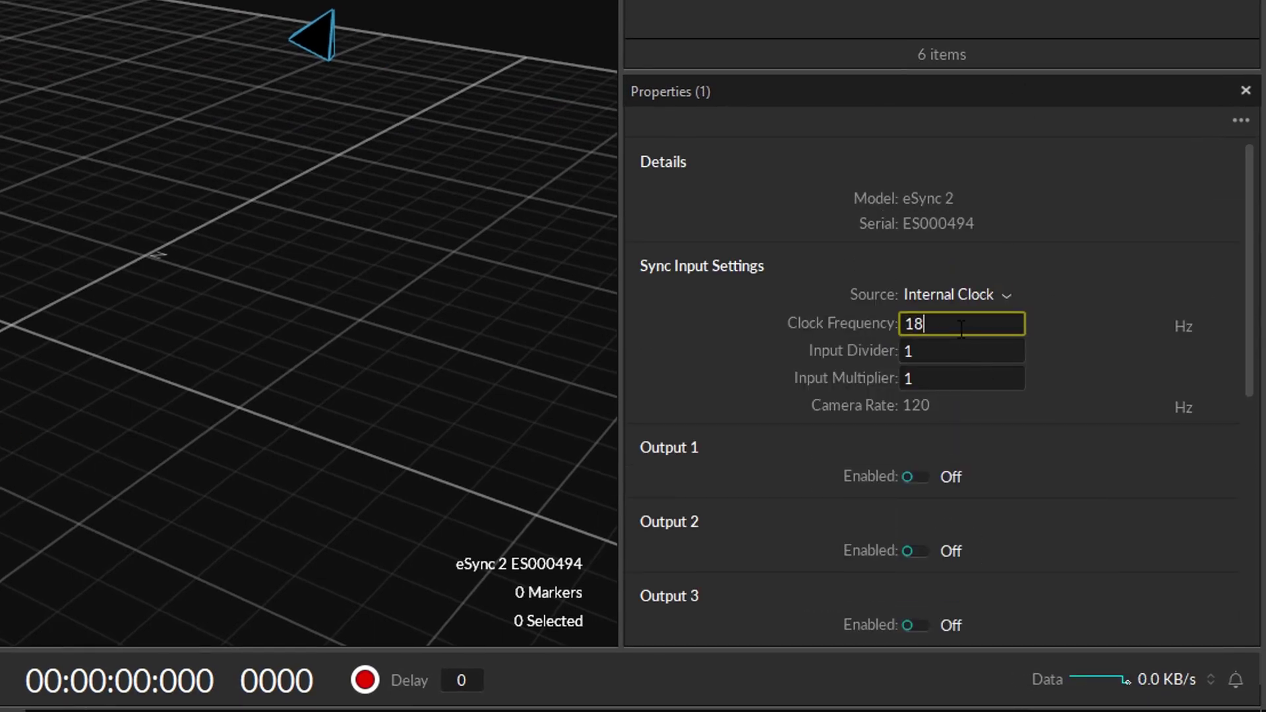
scroll(940, 387, "down", 2)
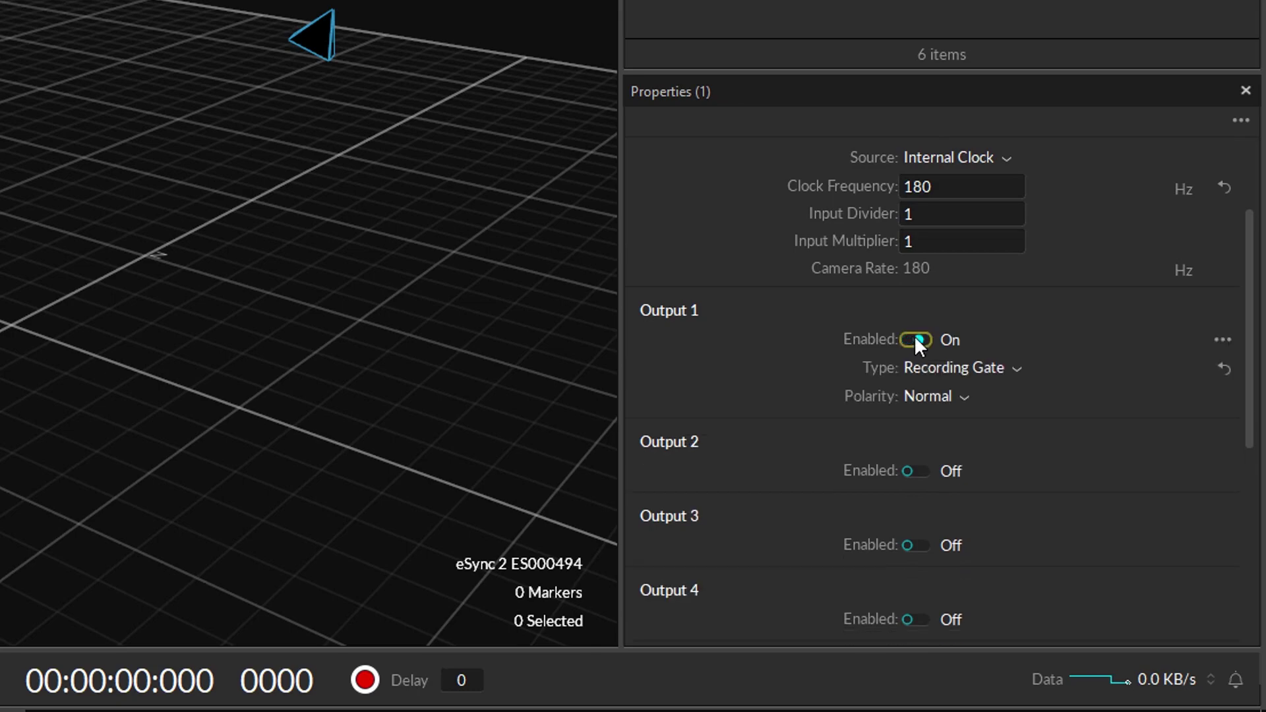
left_click(960, 359)
left_click(993, 271)
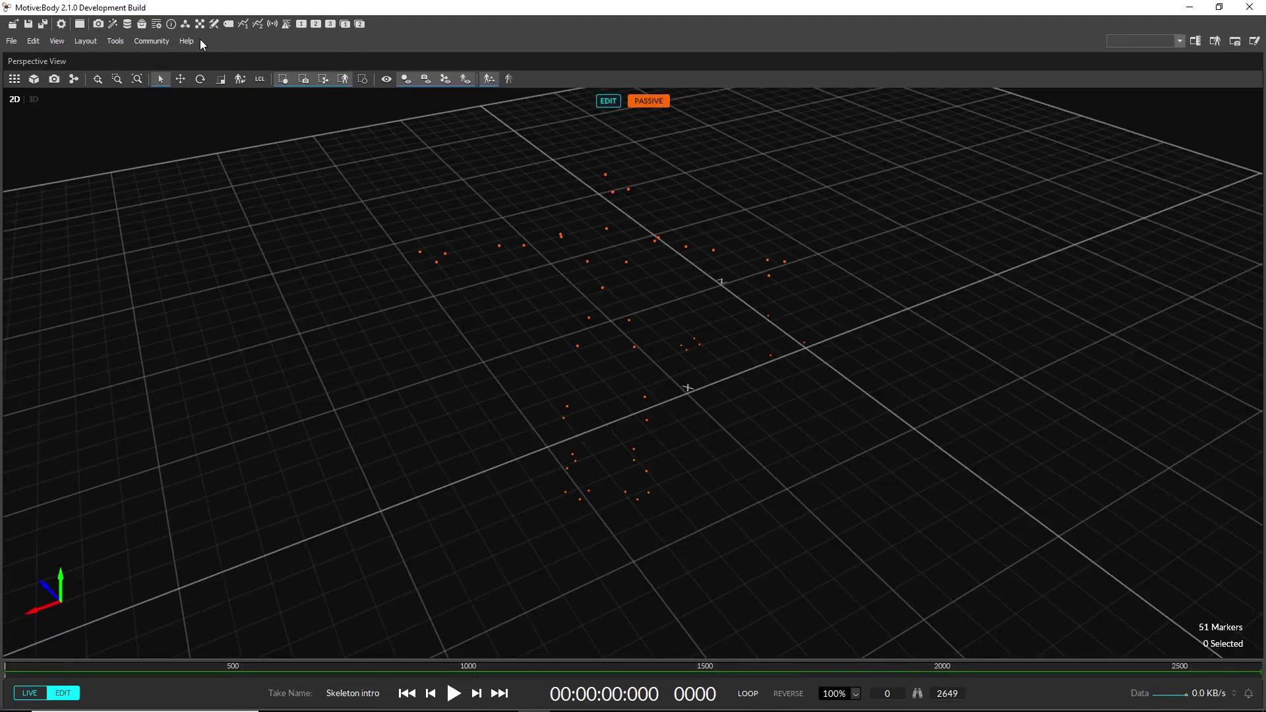
Step: Box-select the 41 Baseline + Toe markers, create the T-pose skeleton, then orbit the HMD rigid body
left_click(186, 27)
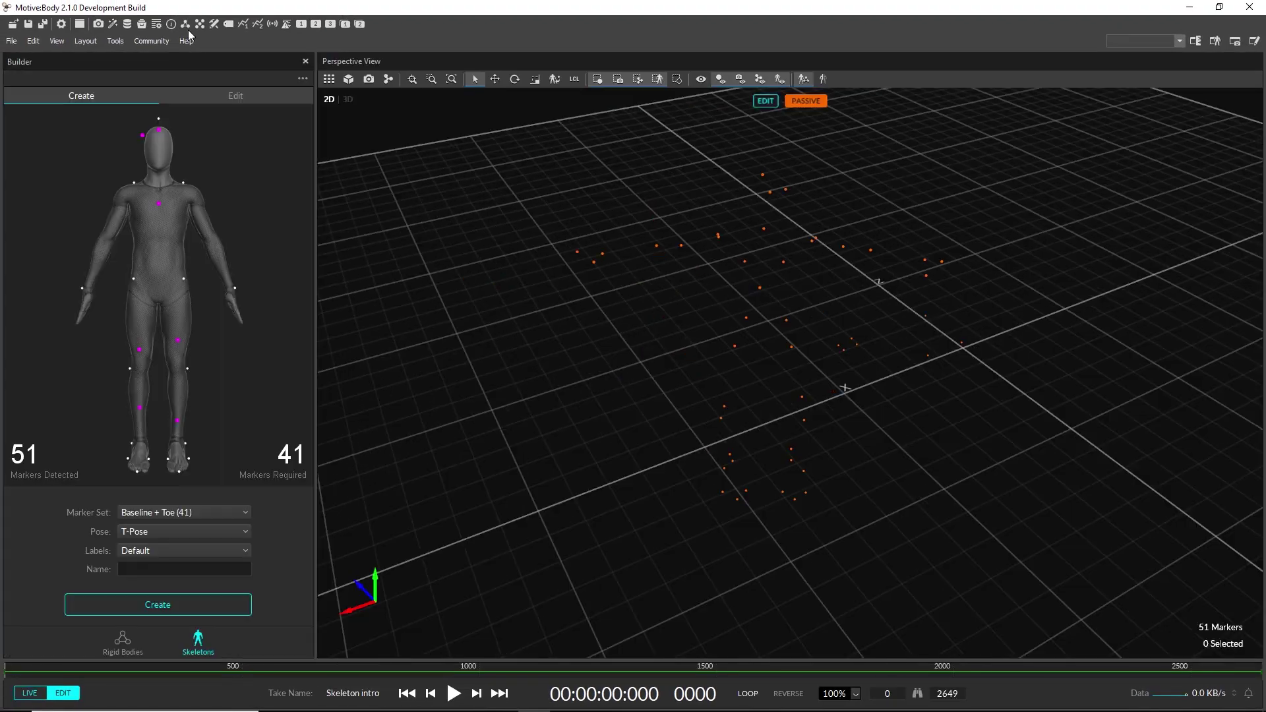
right_click_drag(589, 201, 591, 319)
left_click_drag(515, 245, 987, 487)
right_click_drag(861, 488, 846, 402)
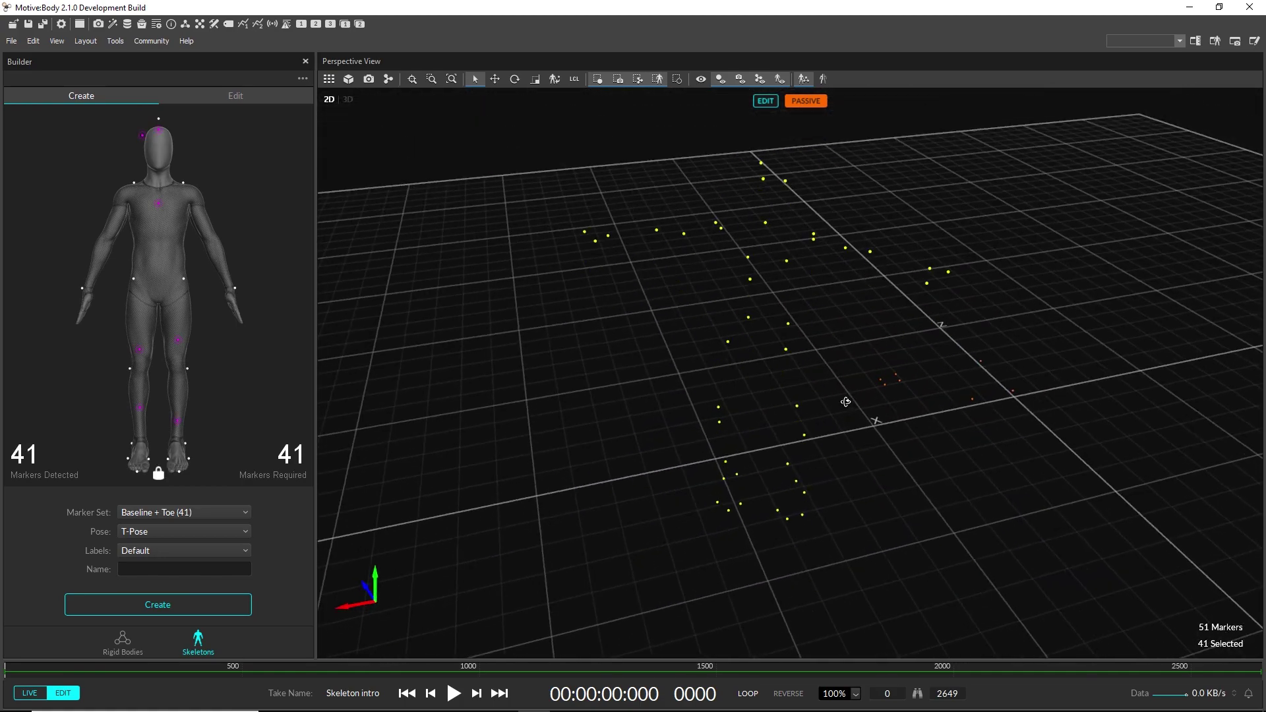
left_click(219, 607)
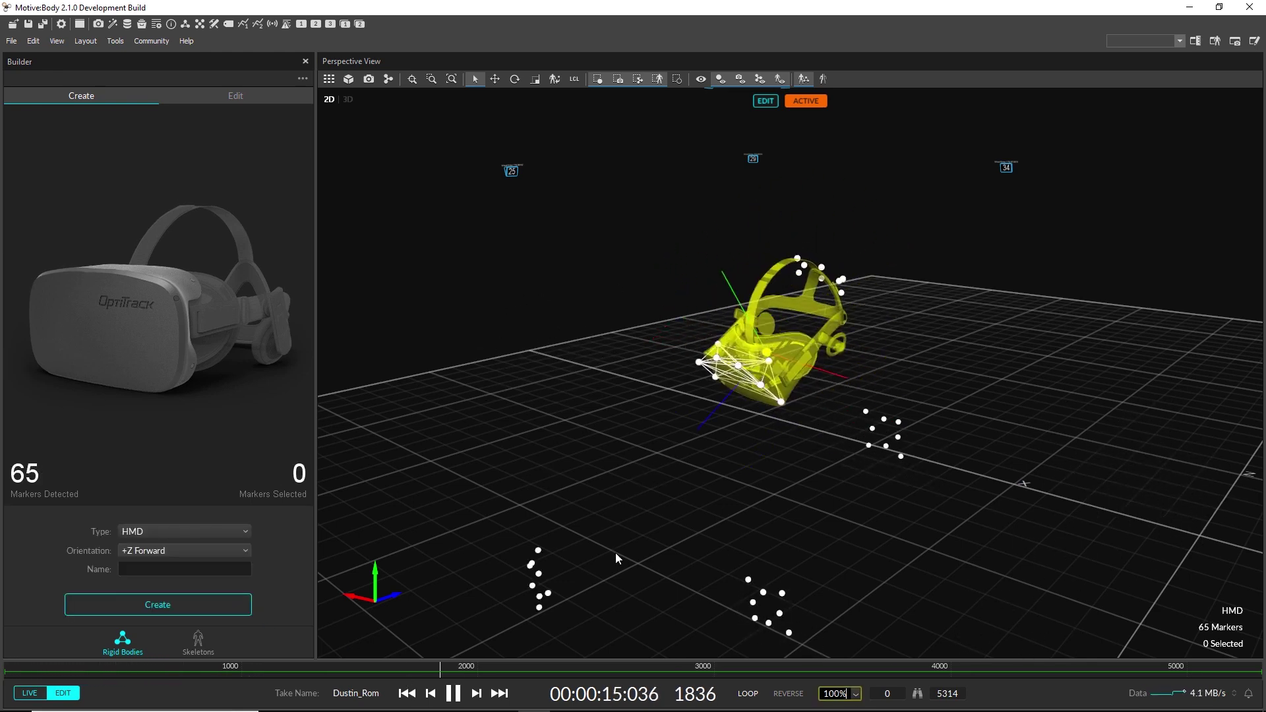
right_click_drag(615, 552, 821, 513)
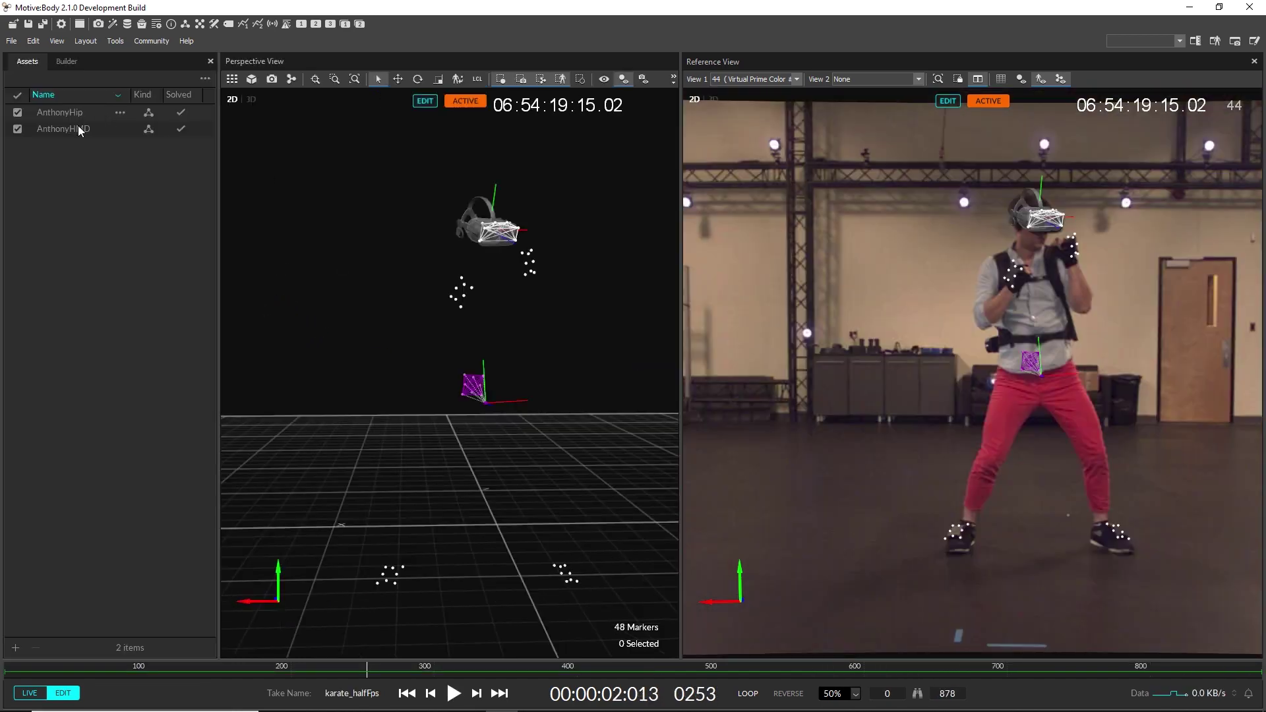
Step: From AnthonyHMD's T-pose frame, create skeleton Anthony using the 6 Rigid Body Skeleton marker set
left_click(61, 129)
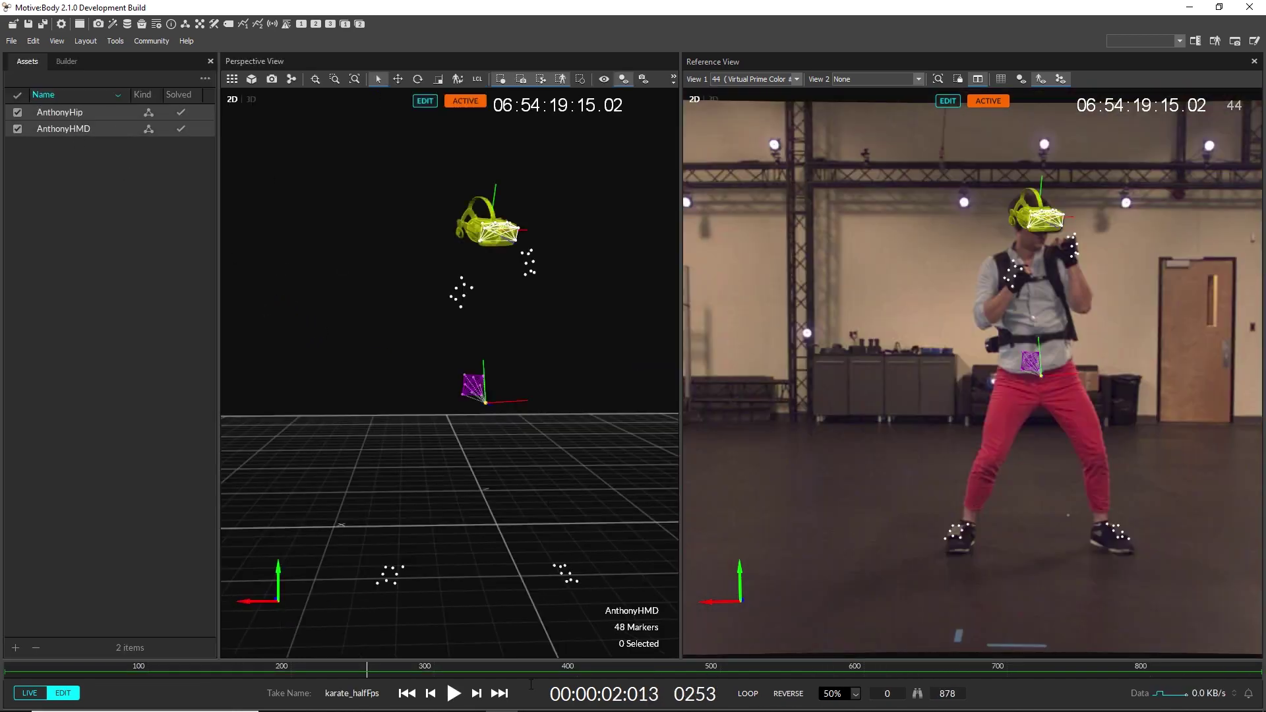
left_click(453, 693)
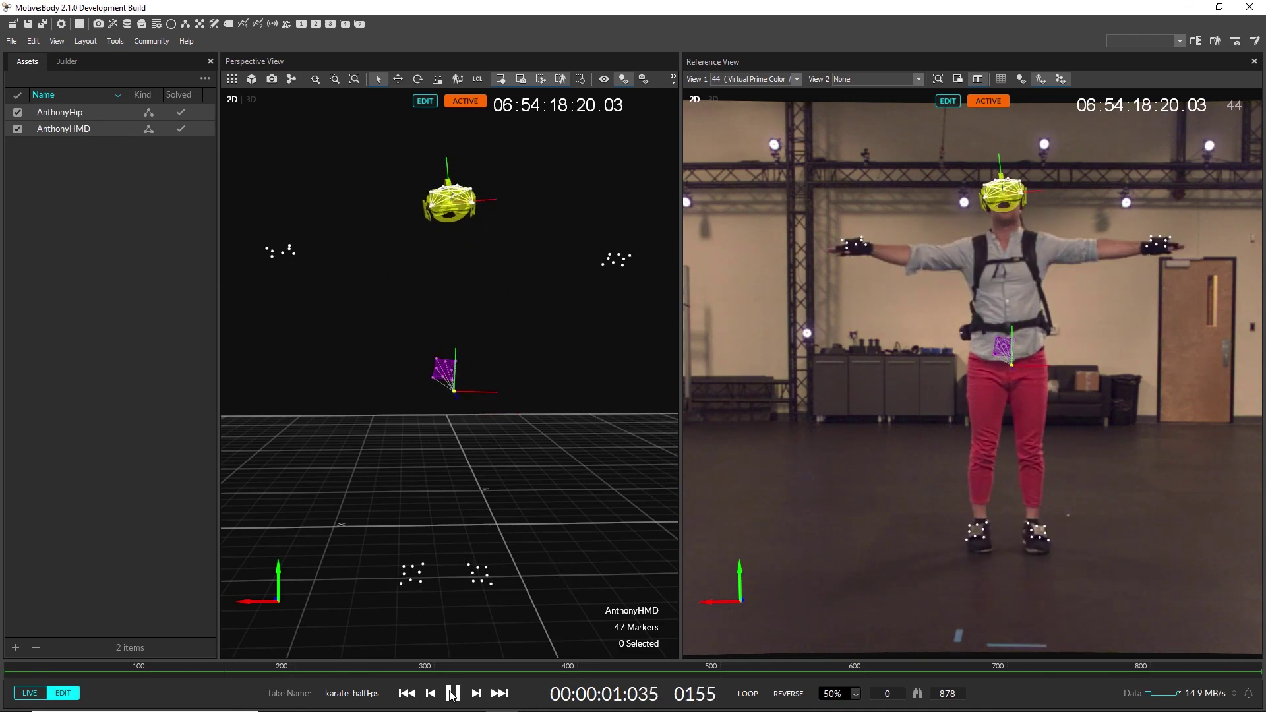
left_click(65, 61)
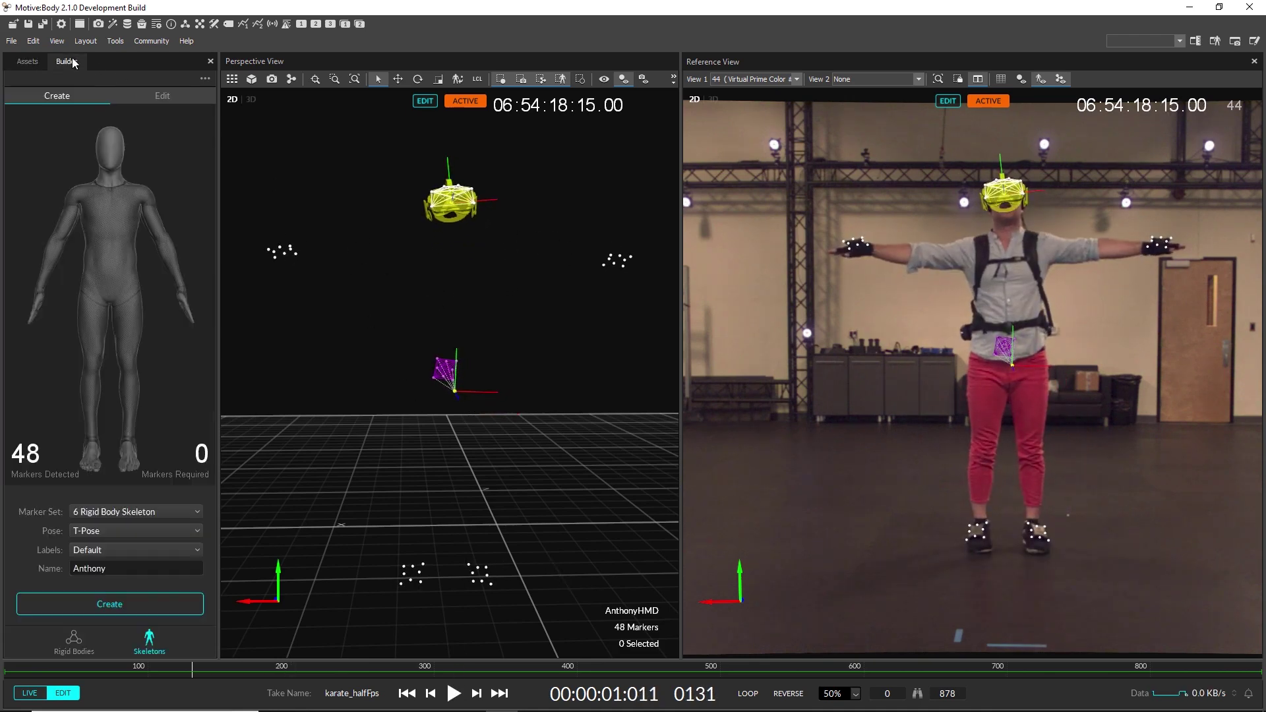
left_click(161, 603)
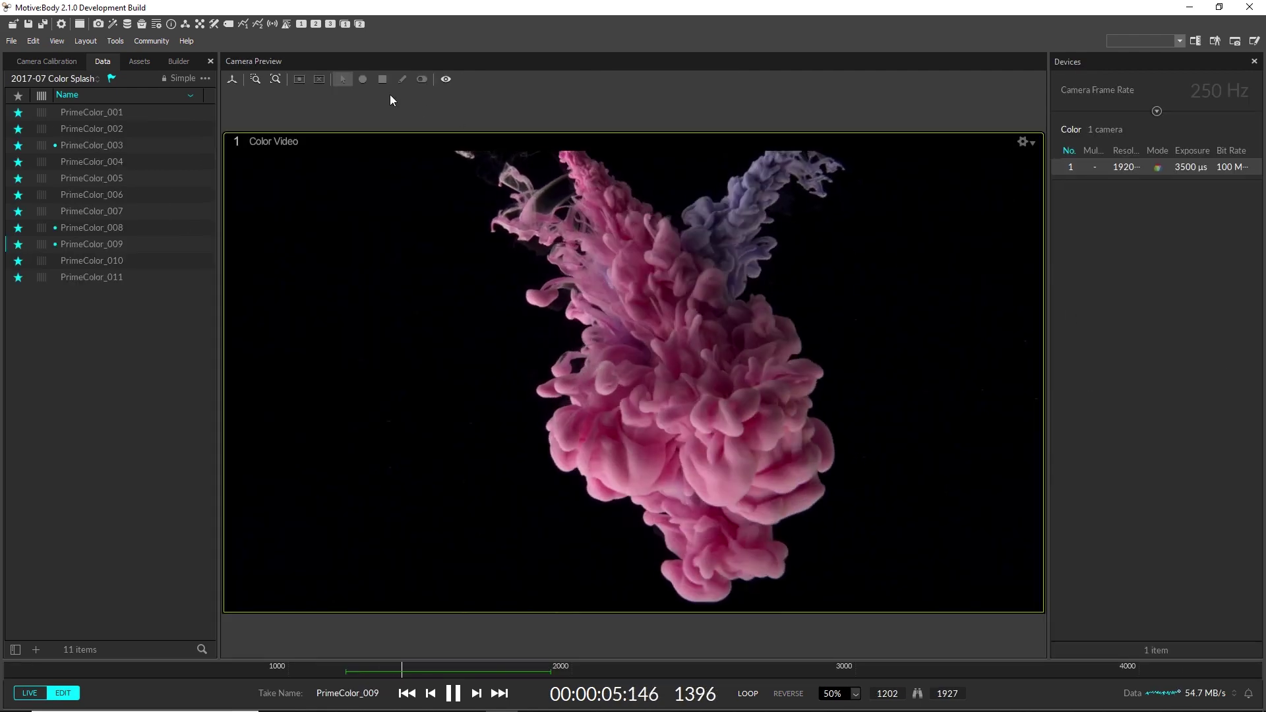
Step: Select Skeleton 01 in the Run_30bitRate_FullFrameRate take to show its display properties
left_click(976, 238)
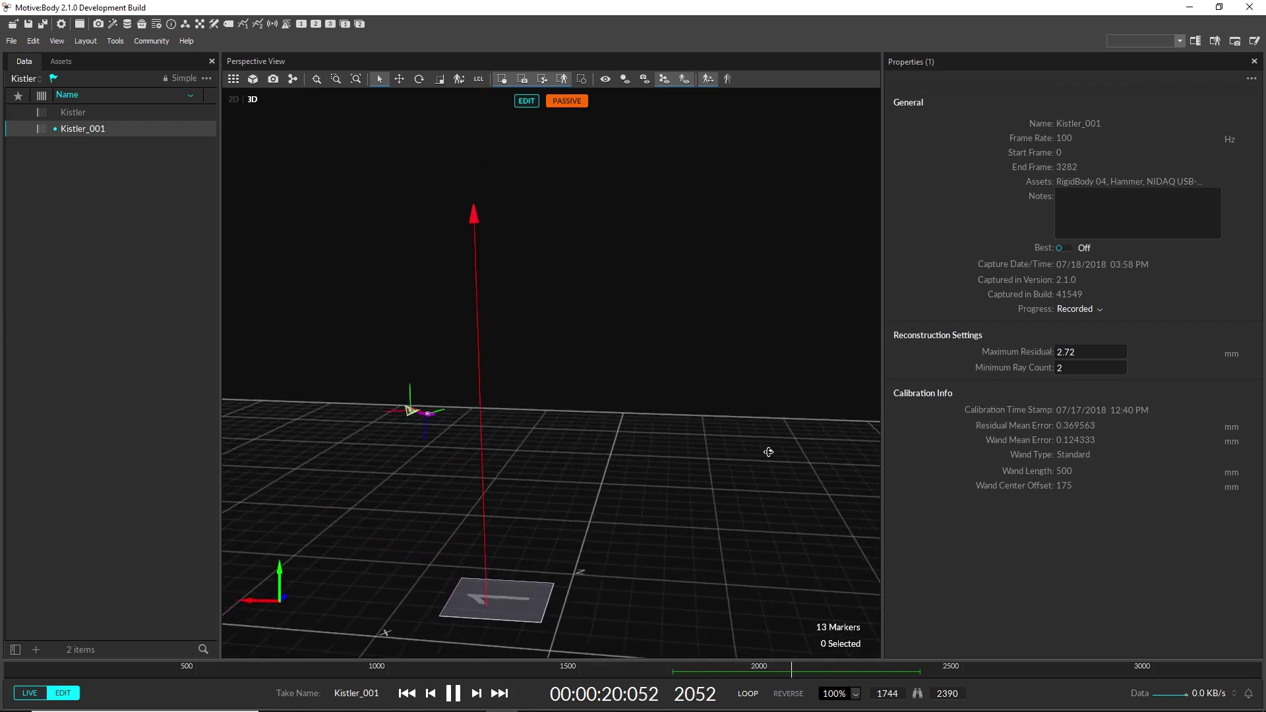
Step: Orbit the Kistler_001 take's Perspective View around the force plate
right_click_drag(784, 451, 844, 447)
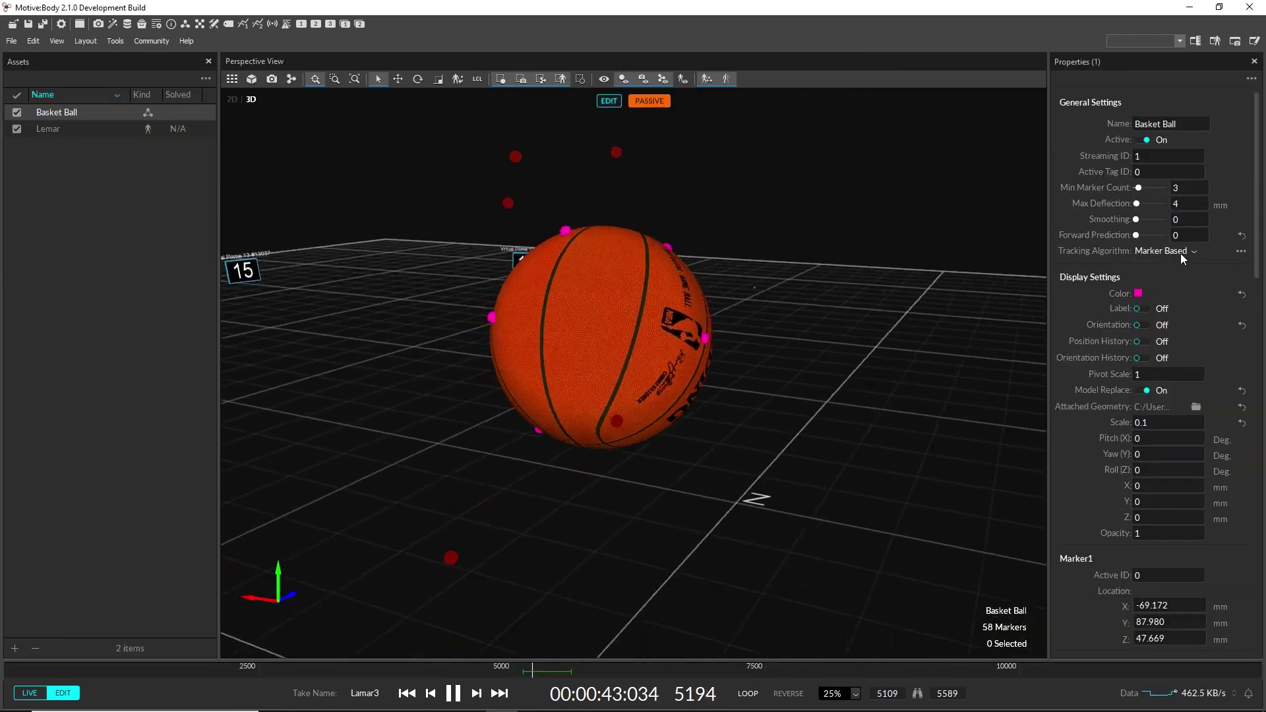
Step: Change the Basket Ball rigid body's Tracking Algorithm to Auto Select
left_click(1182, 252)
left_click(1173, 270)
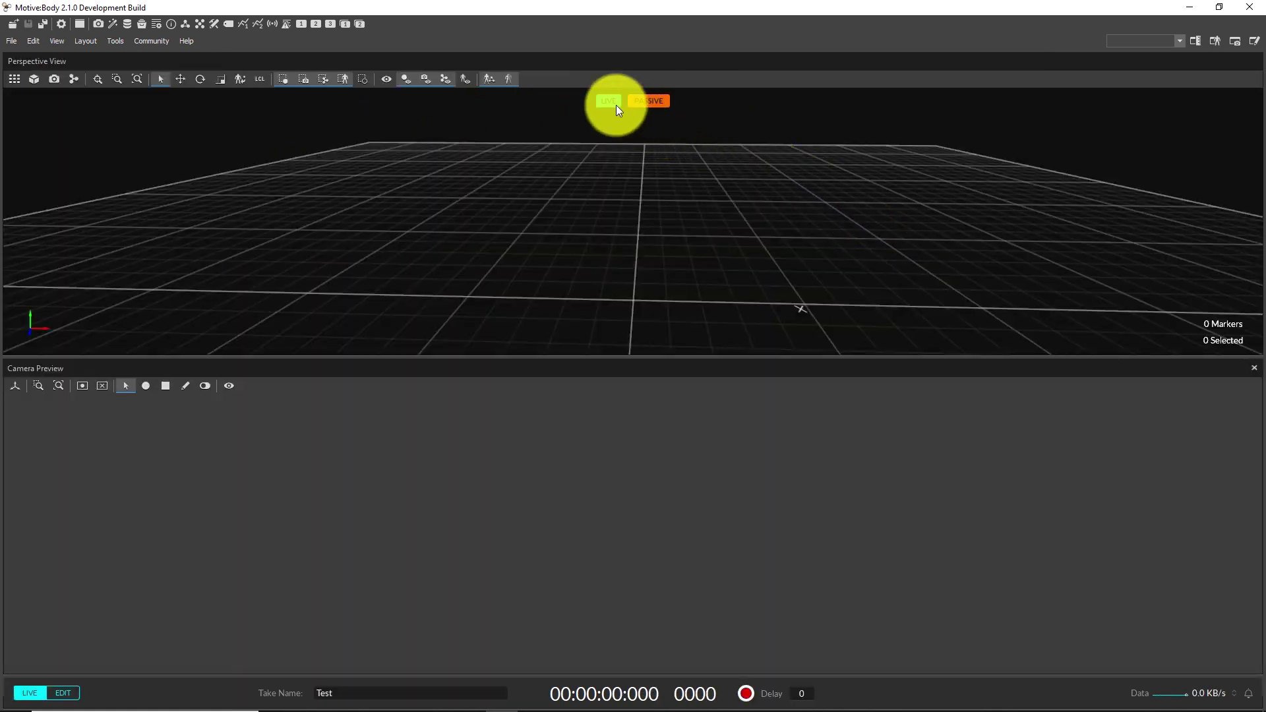
Step: Switch to Edit mode and cycle the marker filter from PASSIVE to ACTIVE only
left_click(617, 105)
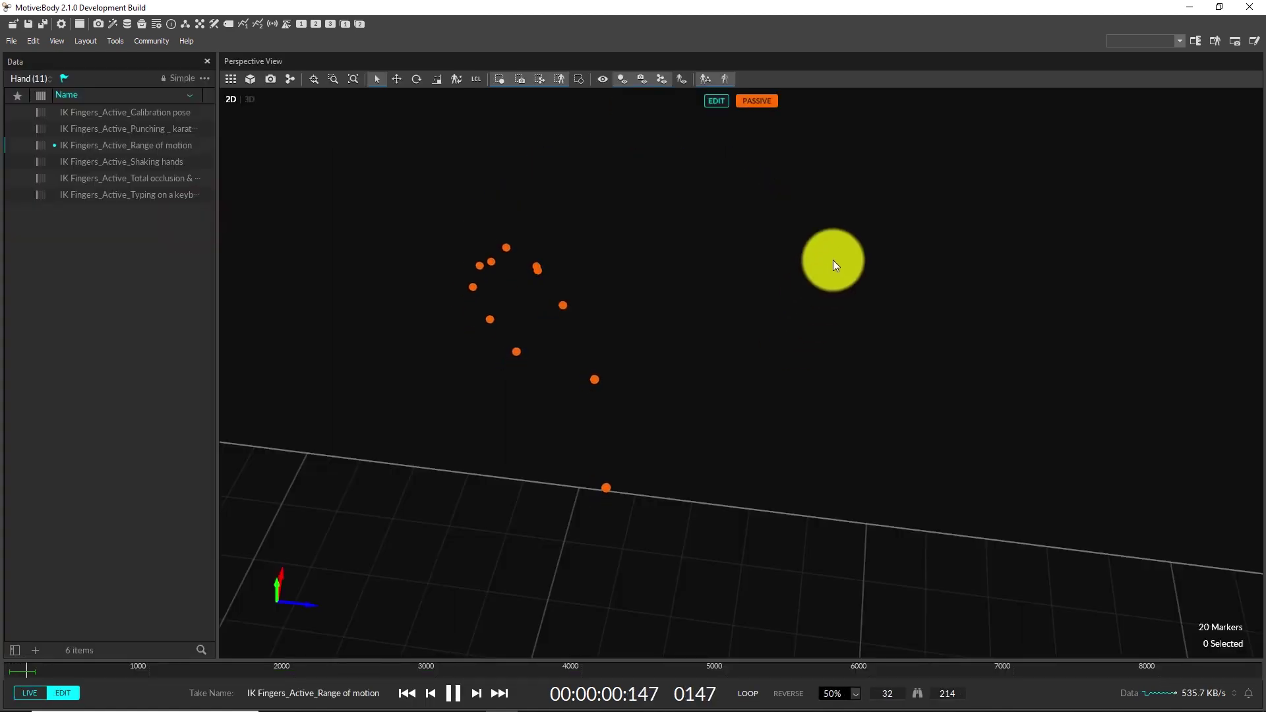
left_click(765, 106)
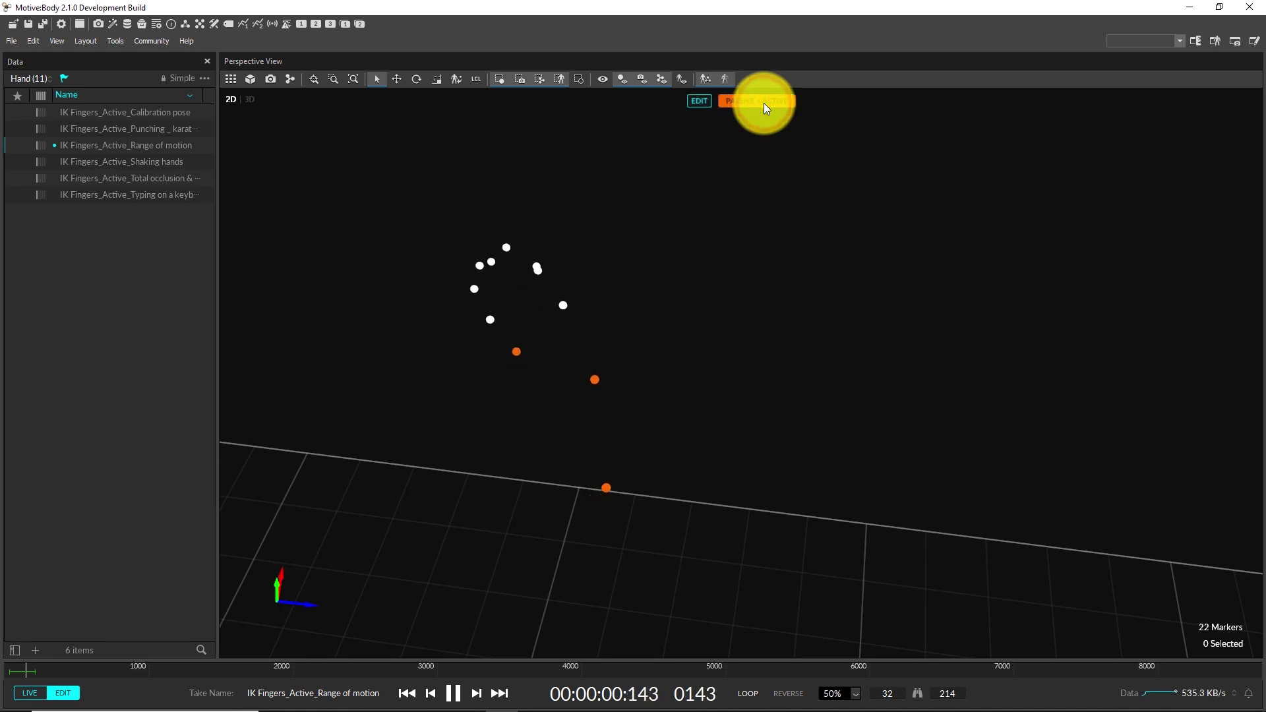
left_click(764, 103)
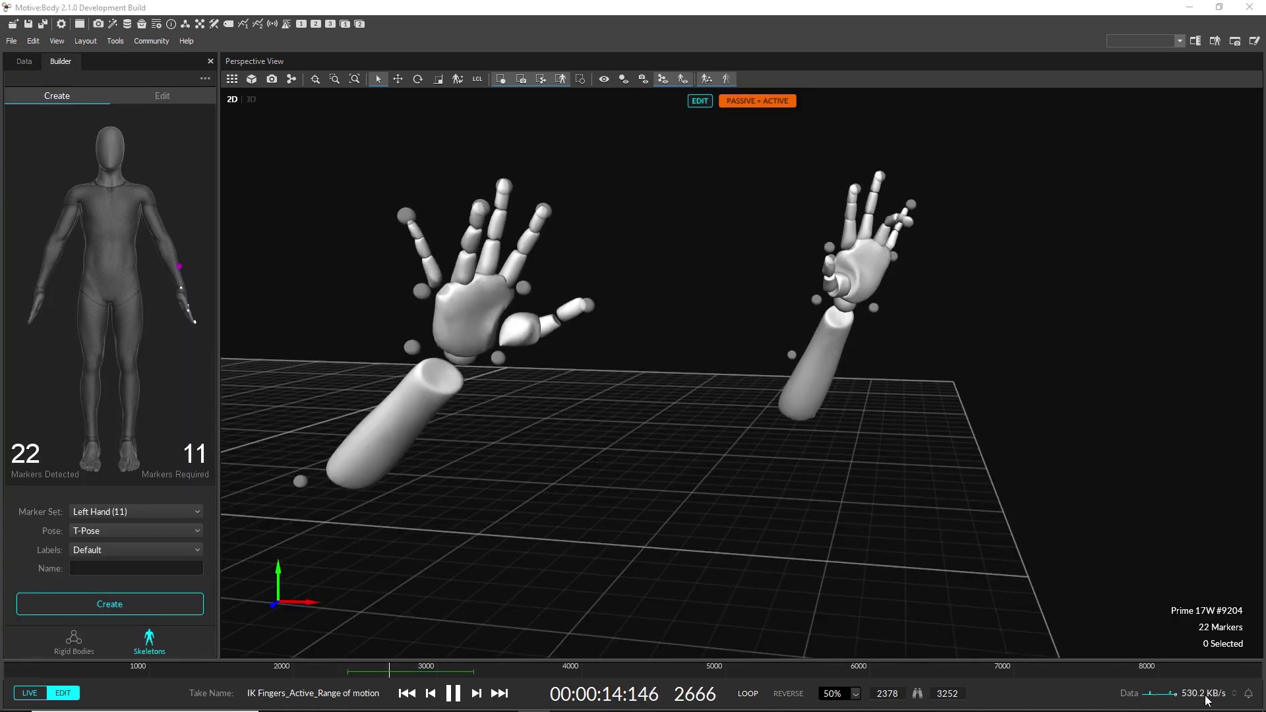
left_click(1196, 697)
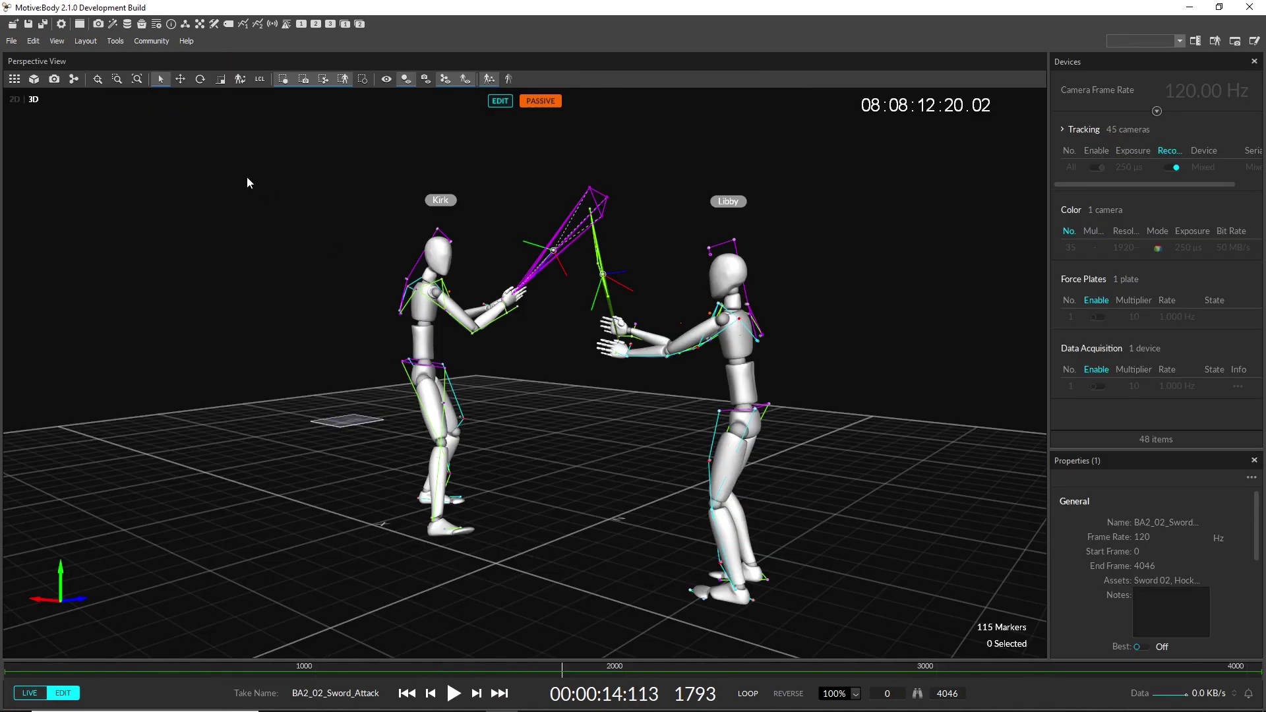
Step: Export the profile via File > Export Profile As..., excluding Hotkeys/Mouse Controls
left_click(15, 41)
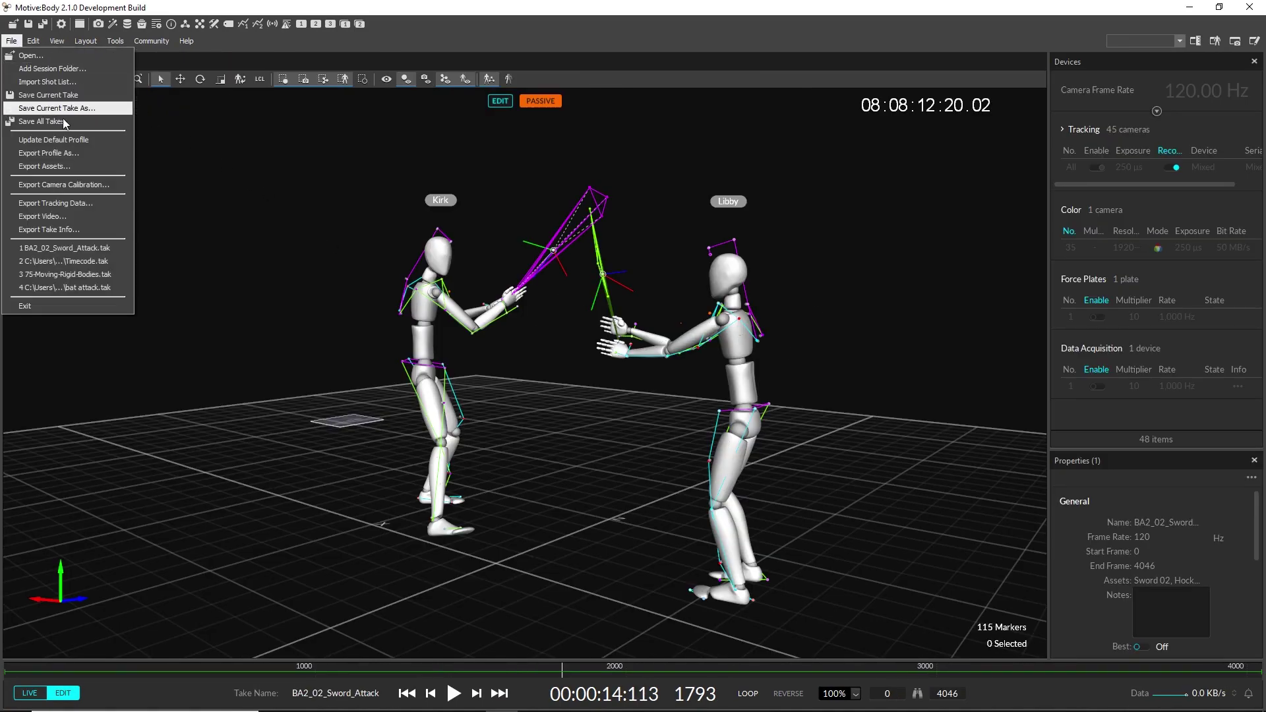
left_click(68, 153)
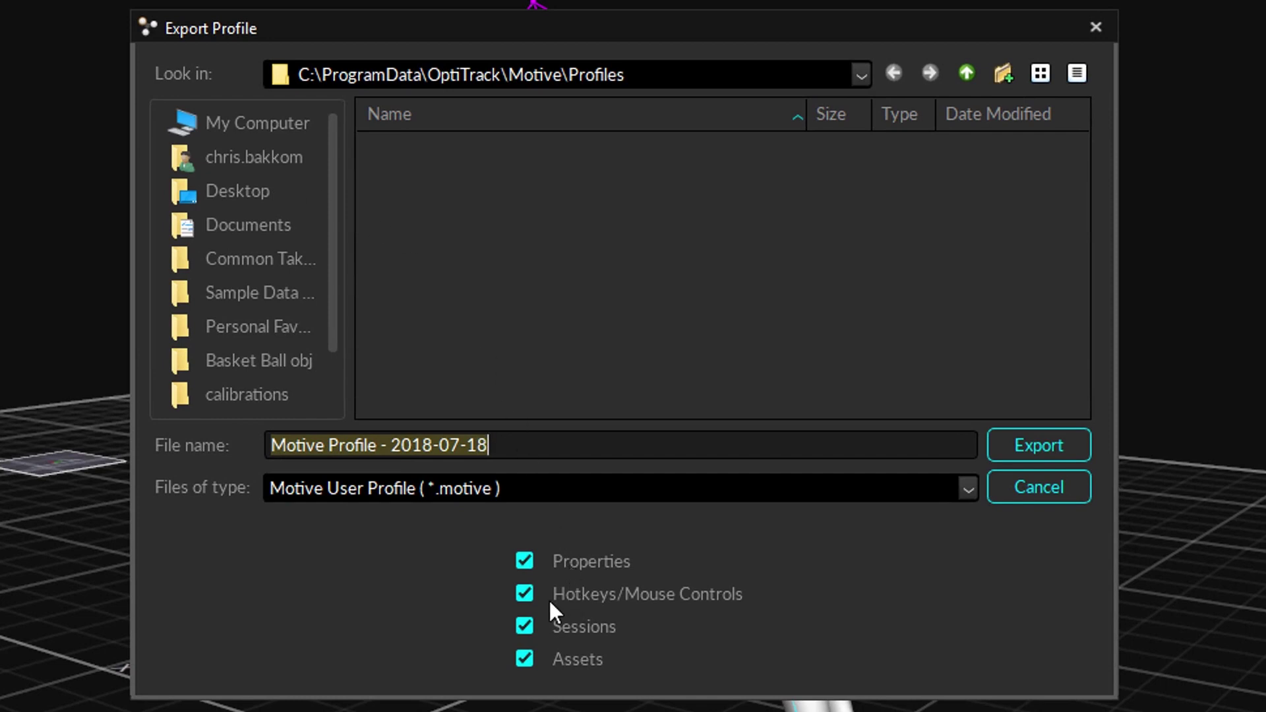
left_click(528, 595)
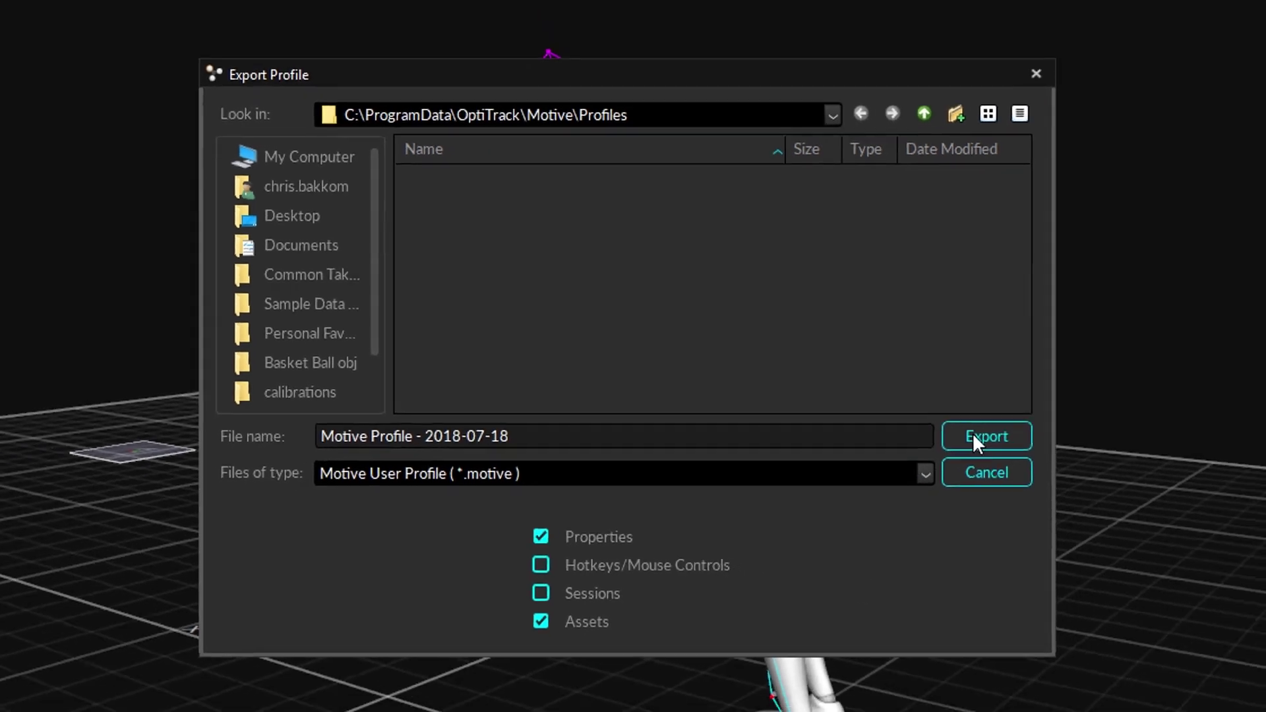
left_click(1022, 441)
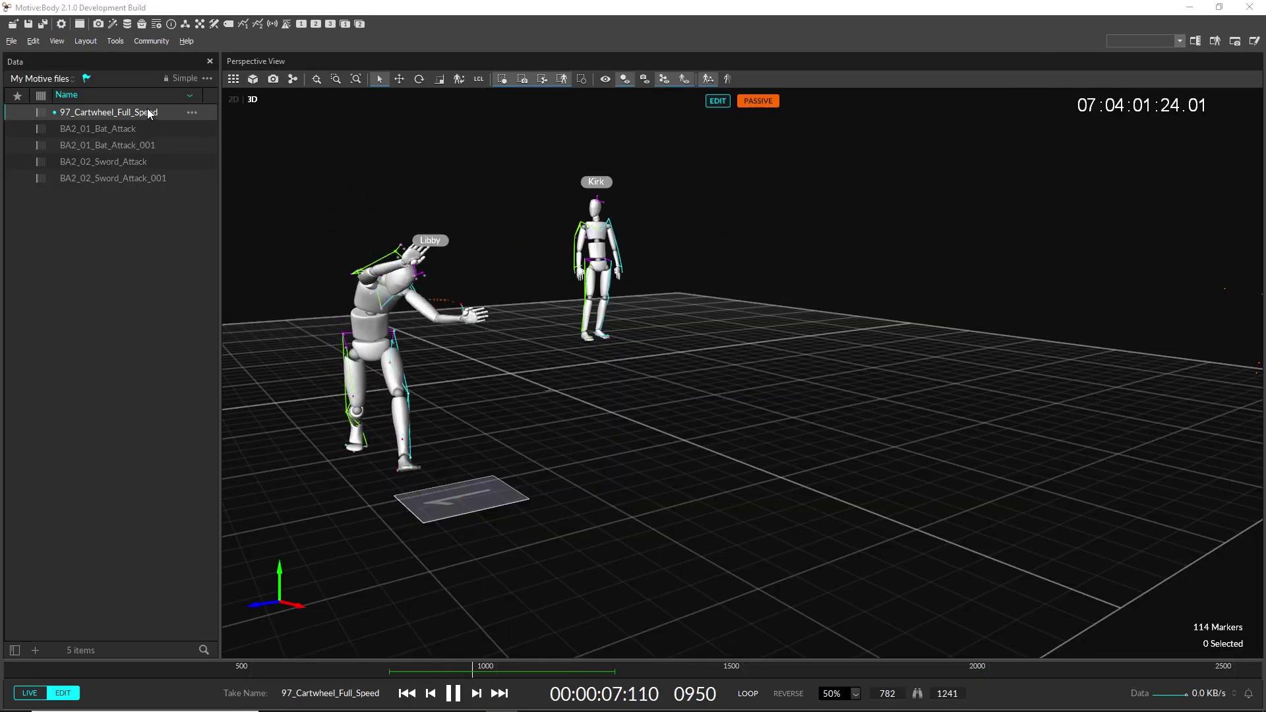
Step: Reveal the cartwheel take's file in Explorer as large icons and select the sword attack take
left_click(192, 112)
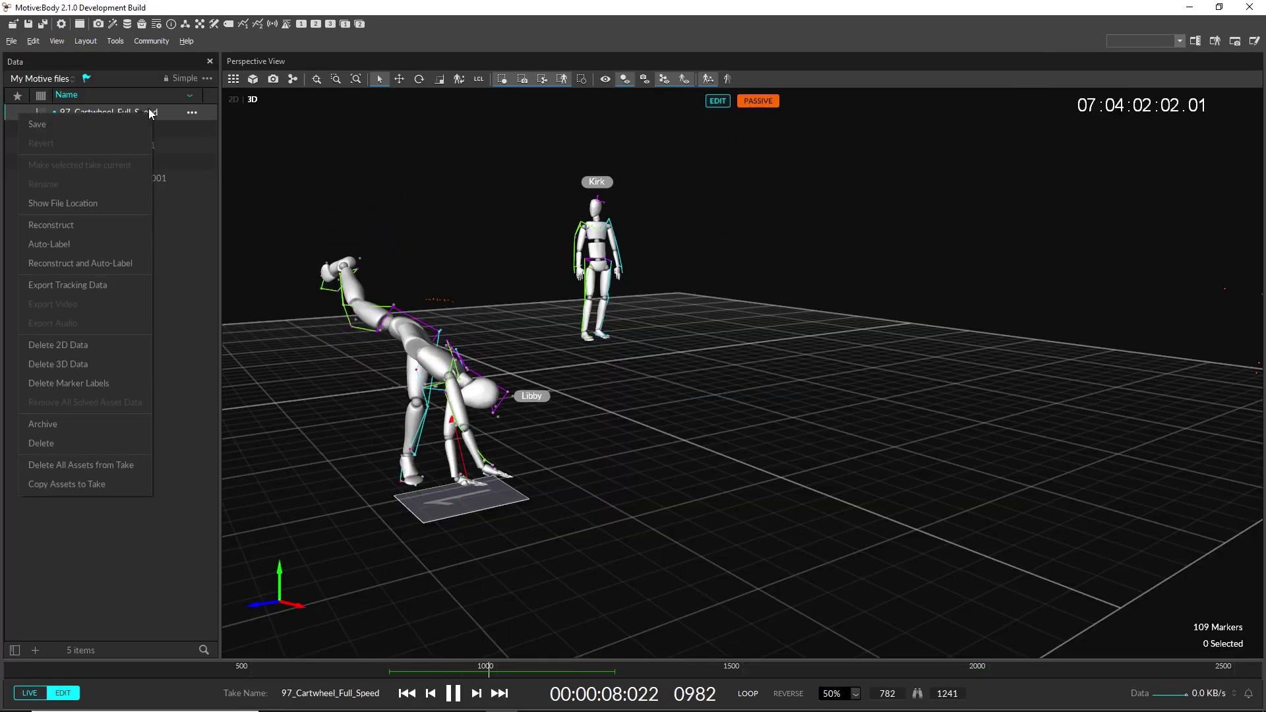
left_click(100, 203)
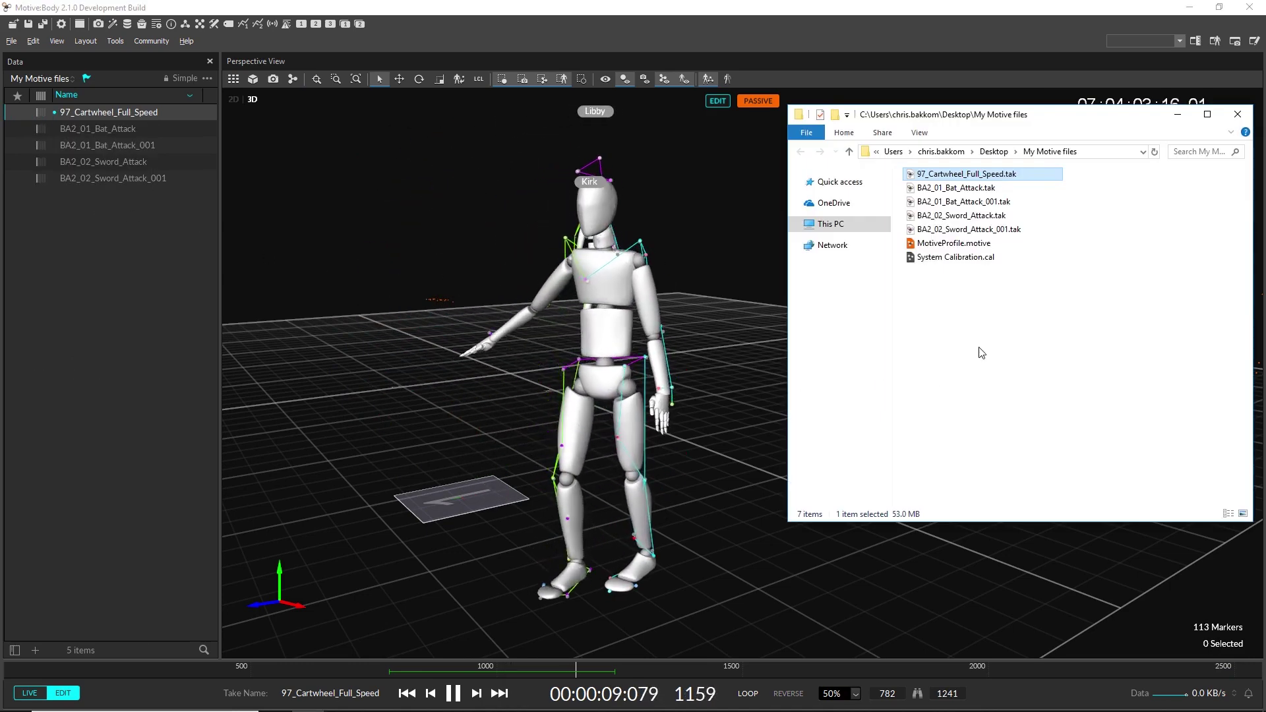
right_click(1003, 337)
mouse_move(1037, 348)
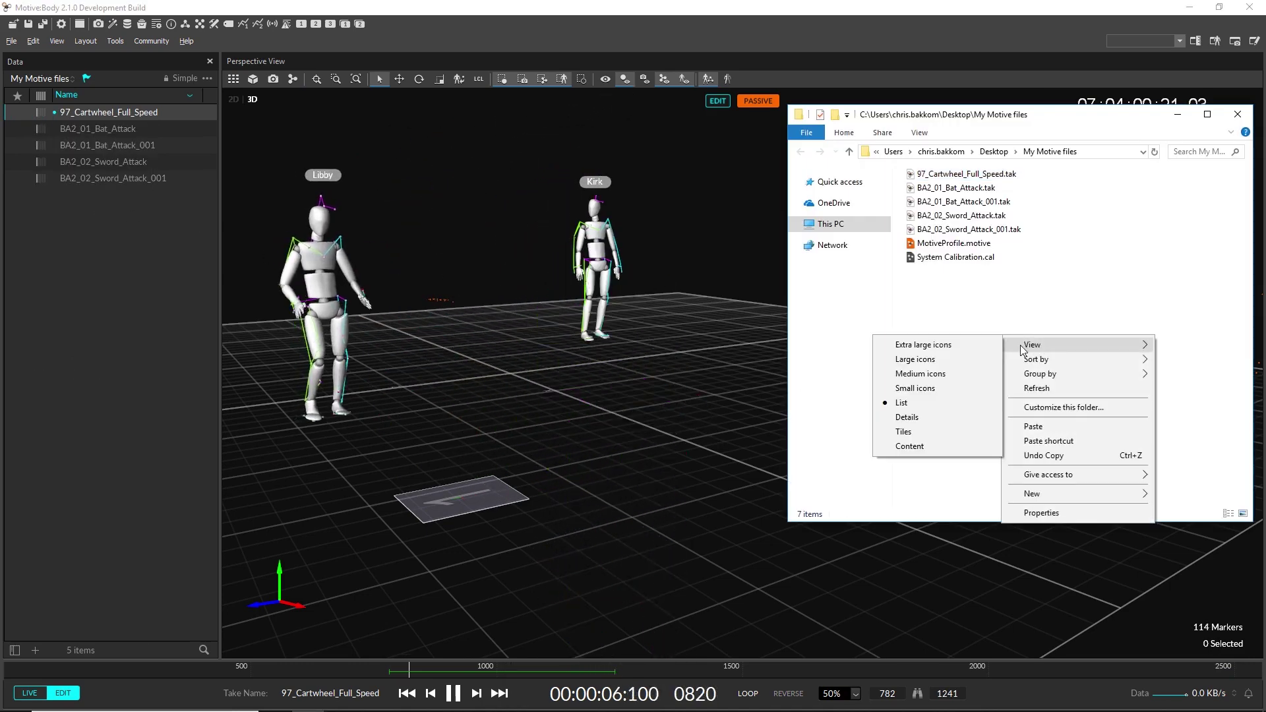
left_click(978, 358)
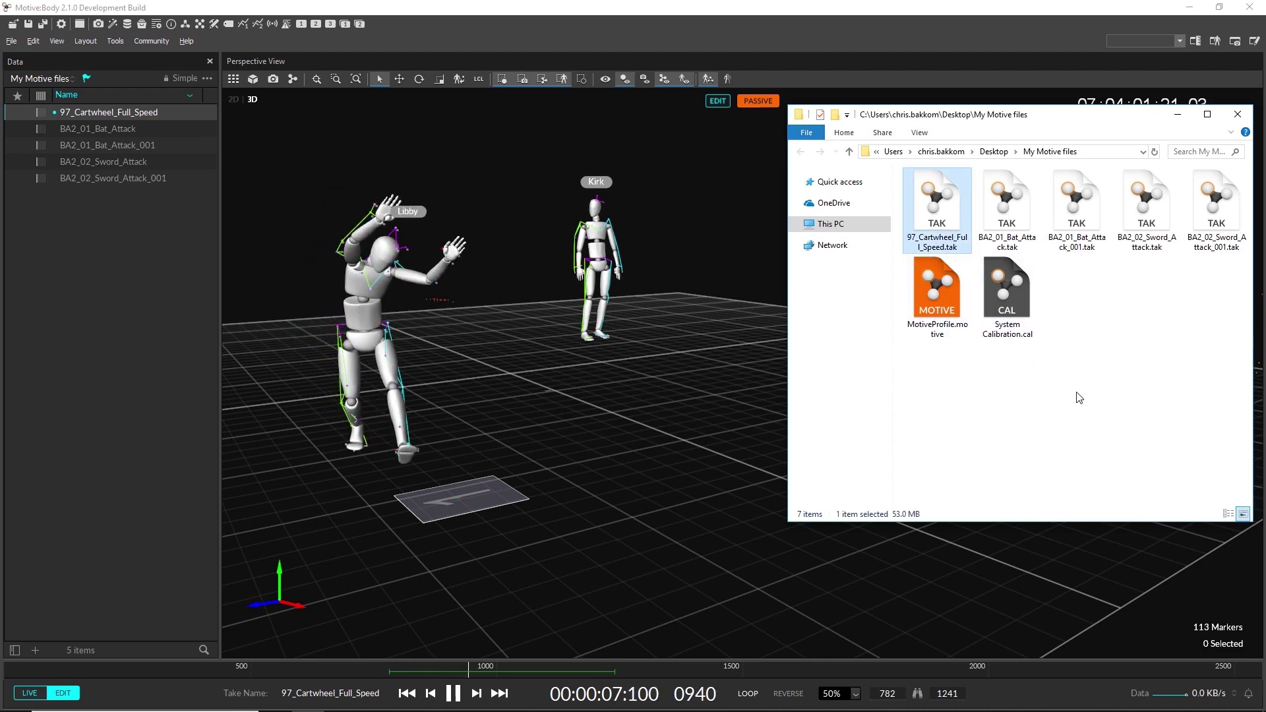
key("Right")
key("Right")
key("Right")
key("Right")
key("Right")
key("Right")
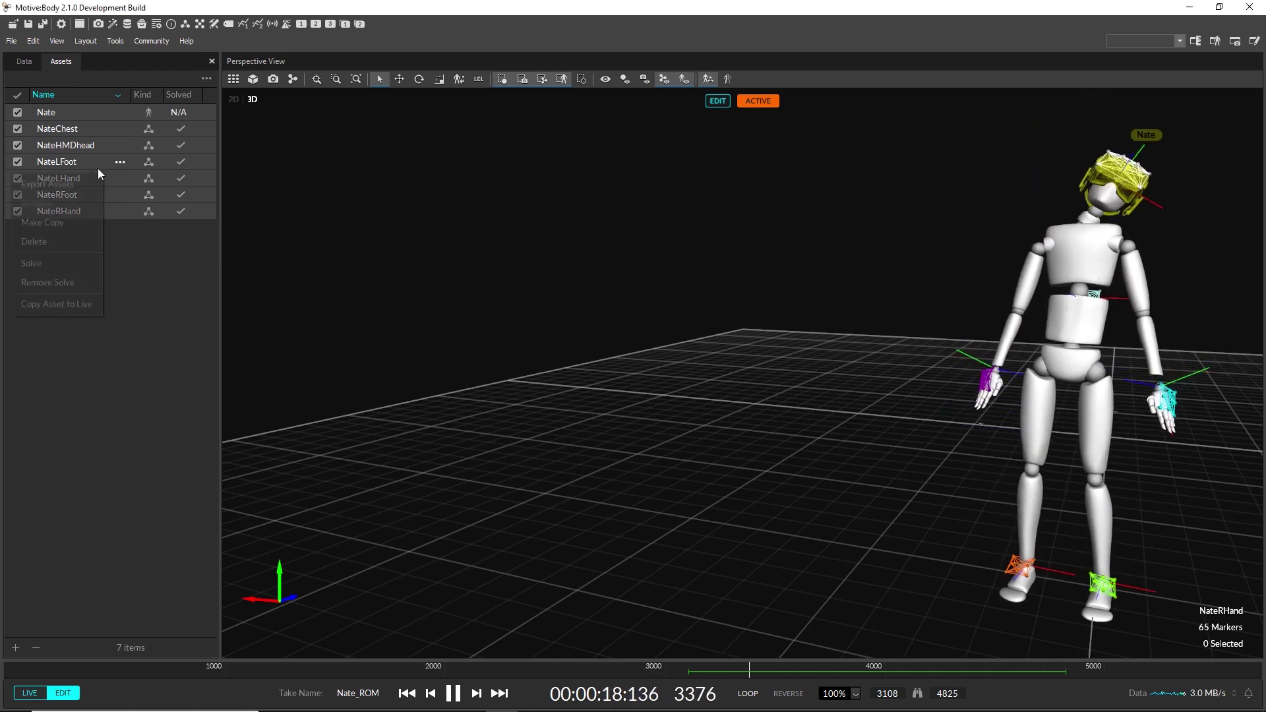
Step: Start exporting the take's assets and name the .motive file MyAssets
left_click(77, 181)
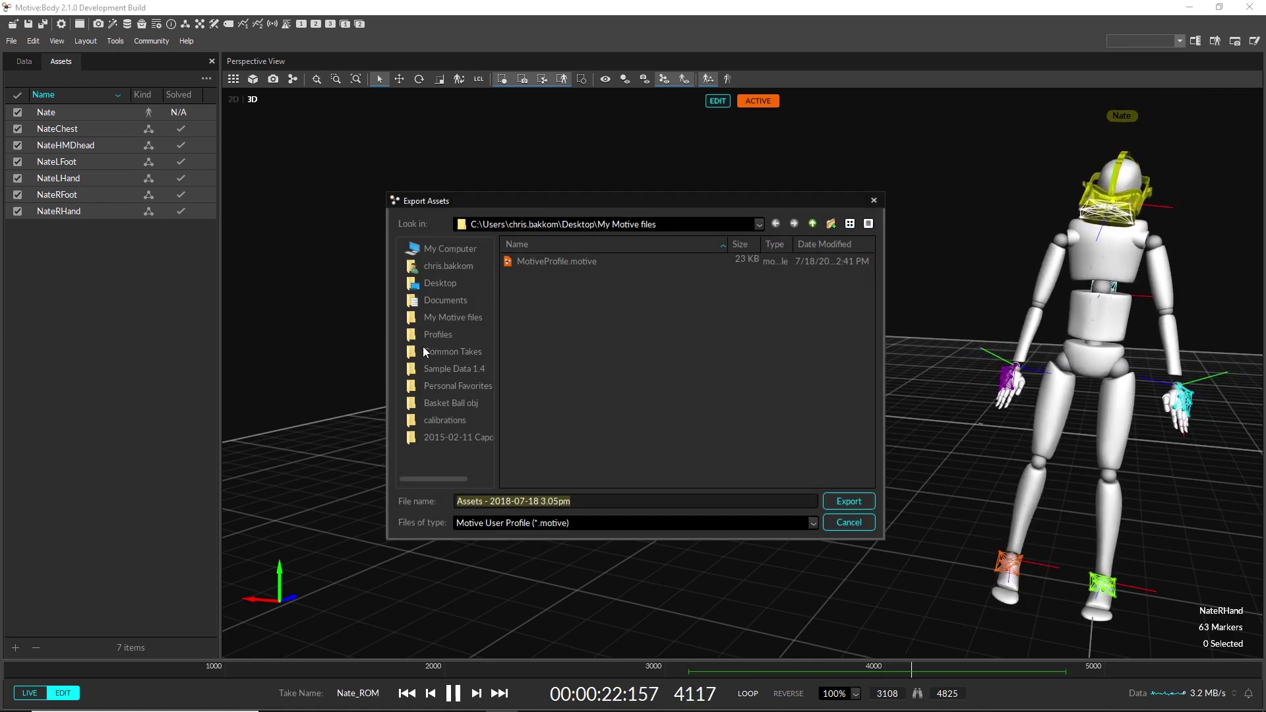
type("My")
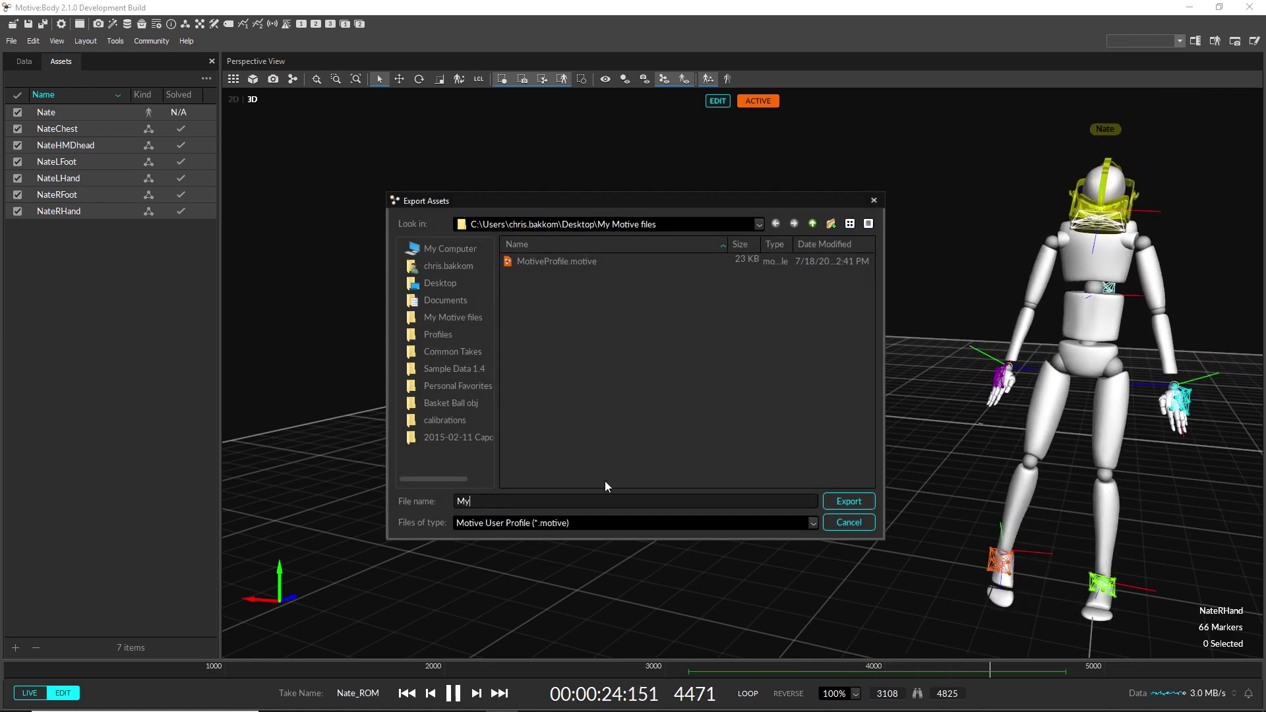
type("Assets")
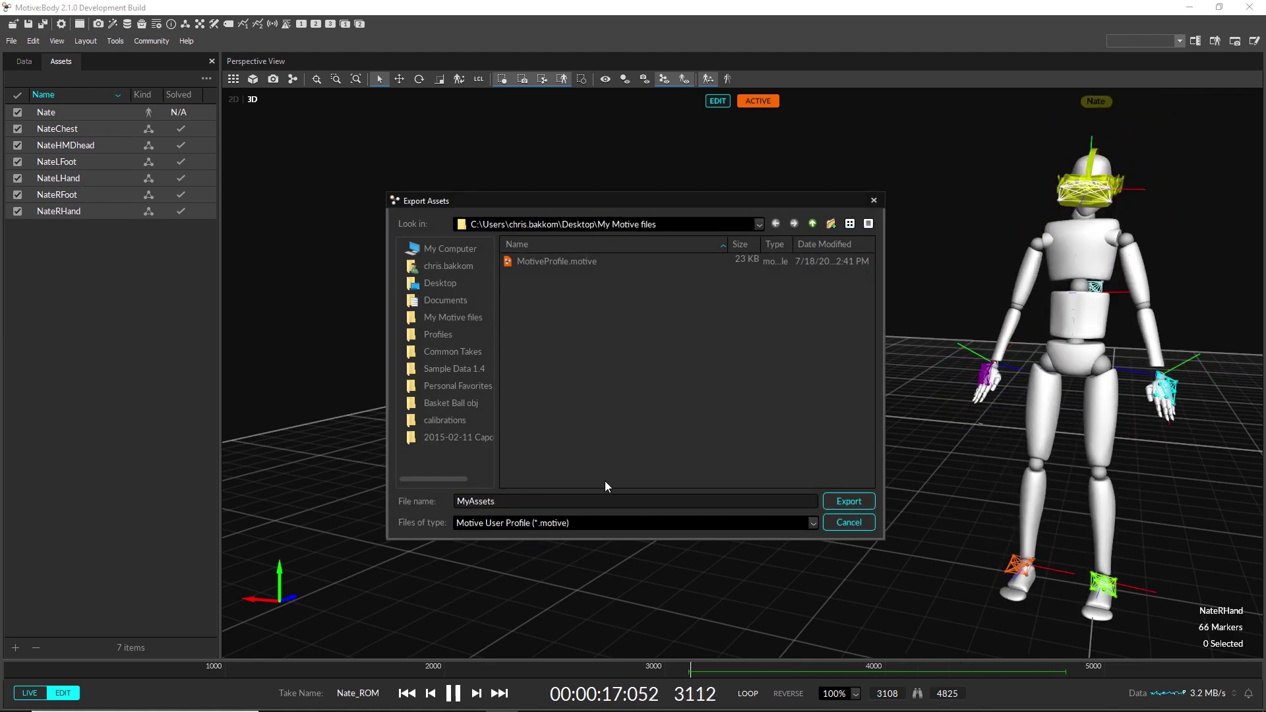
Step: Export the MyAssets file, then go to the OptiTrack documentation wiki via Support
left_click(861, 508)
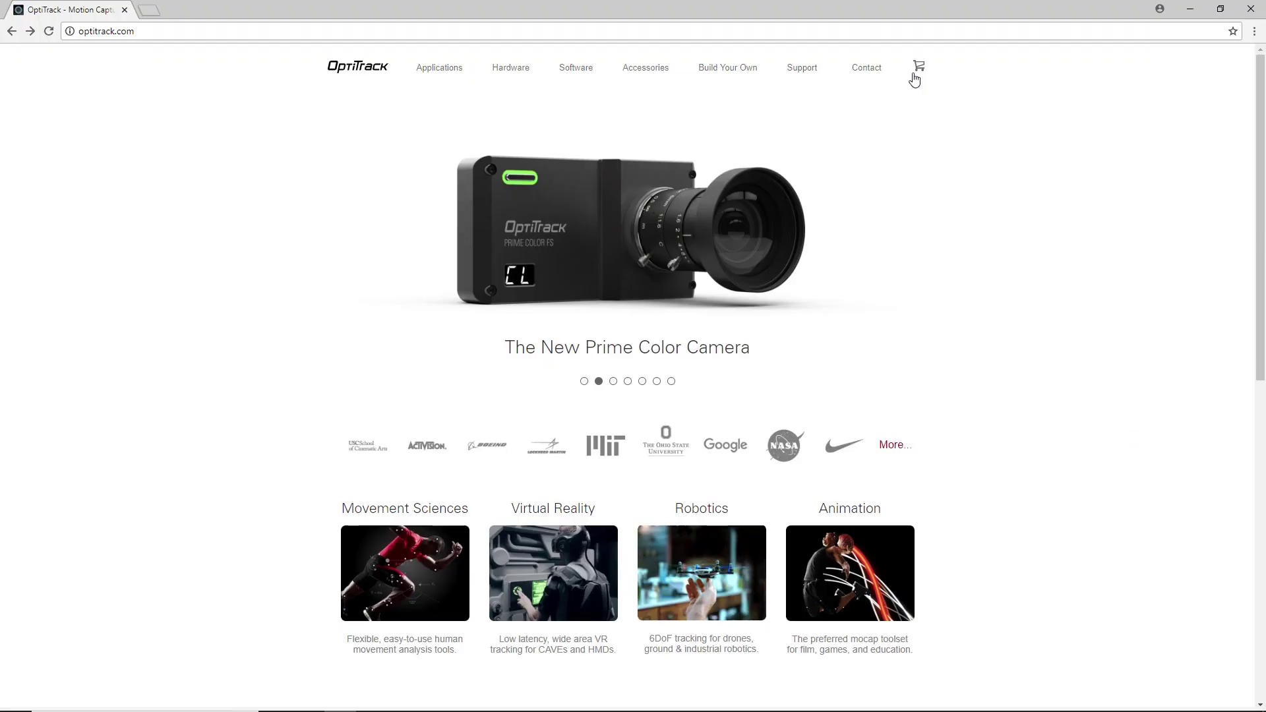
left_click(806, 74)
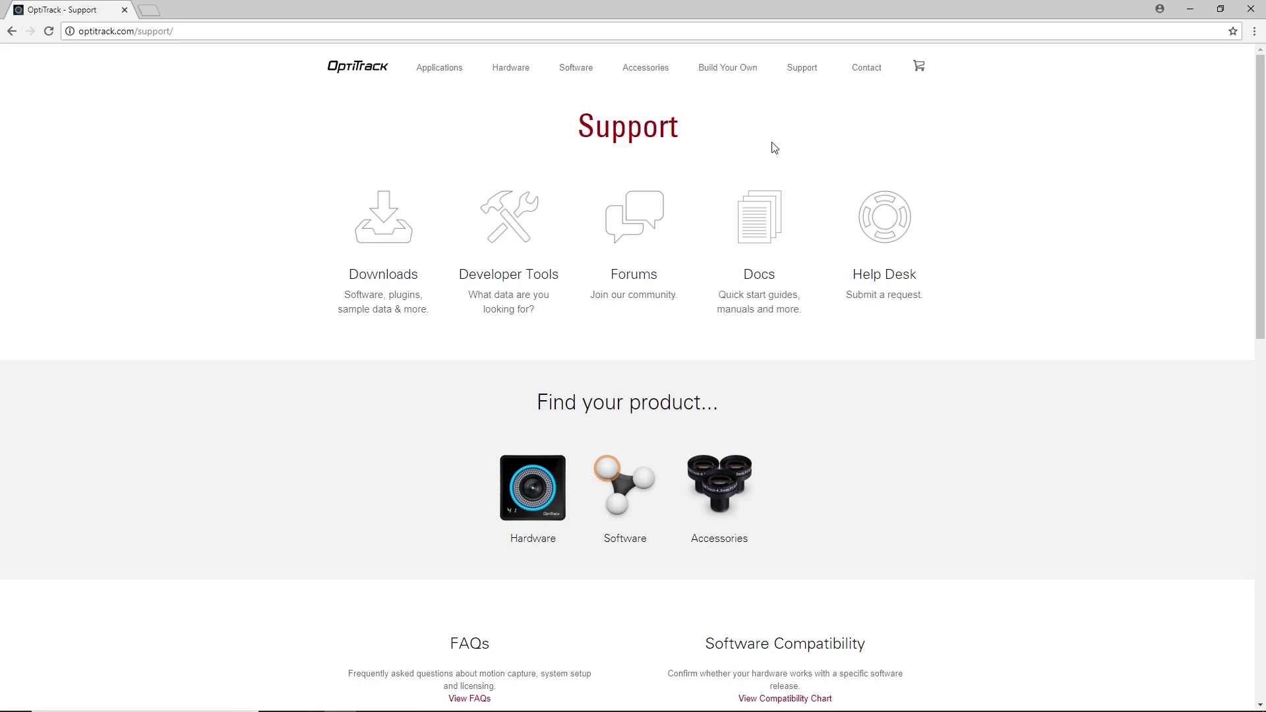
left_click(763, 244)
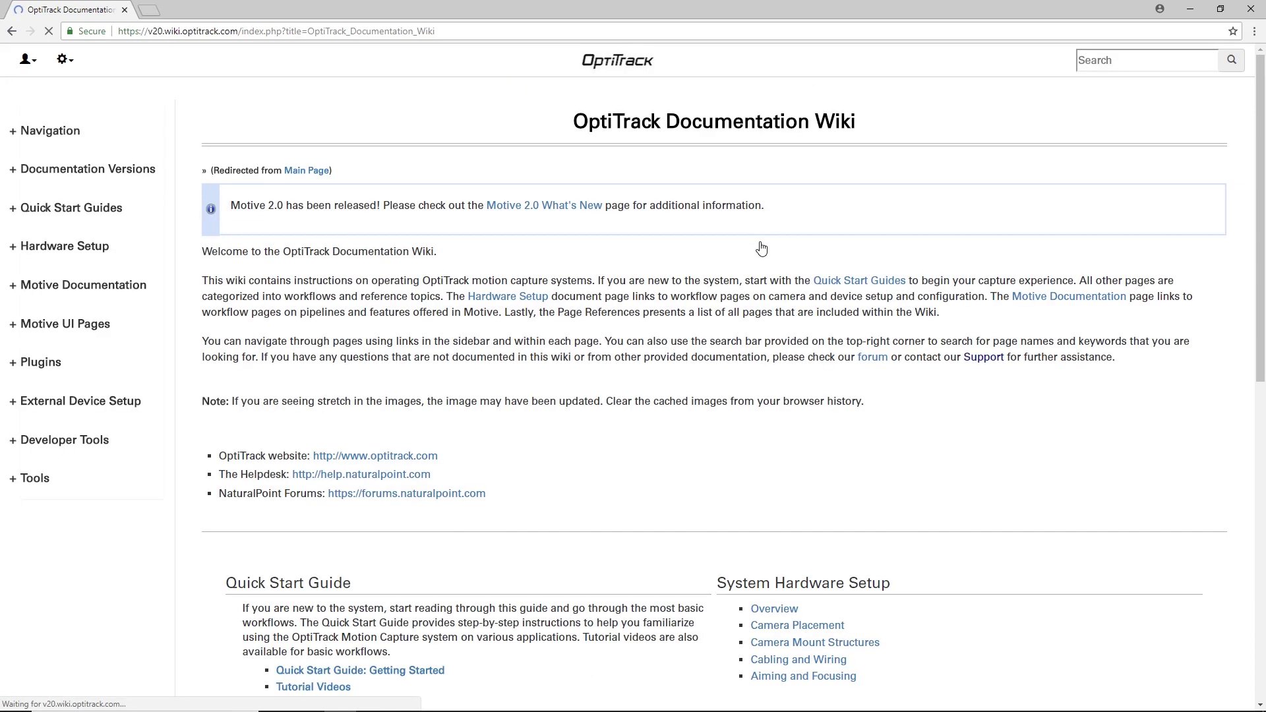
Step: Scroll down the Tutorial Videos page to the Motive: File Management video
scroll(762, 247, "down", 3)
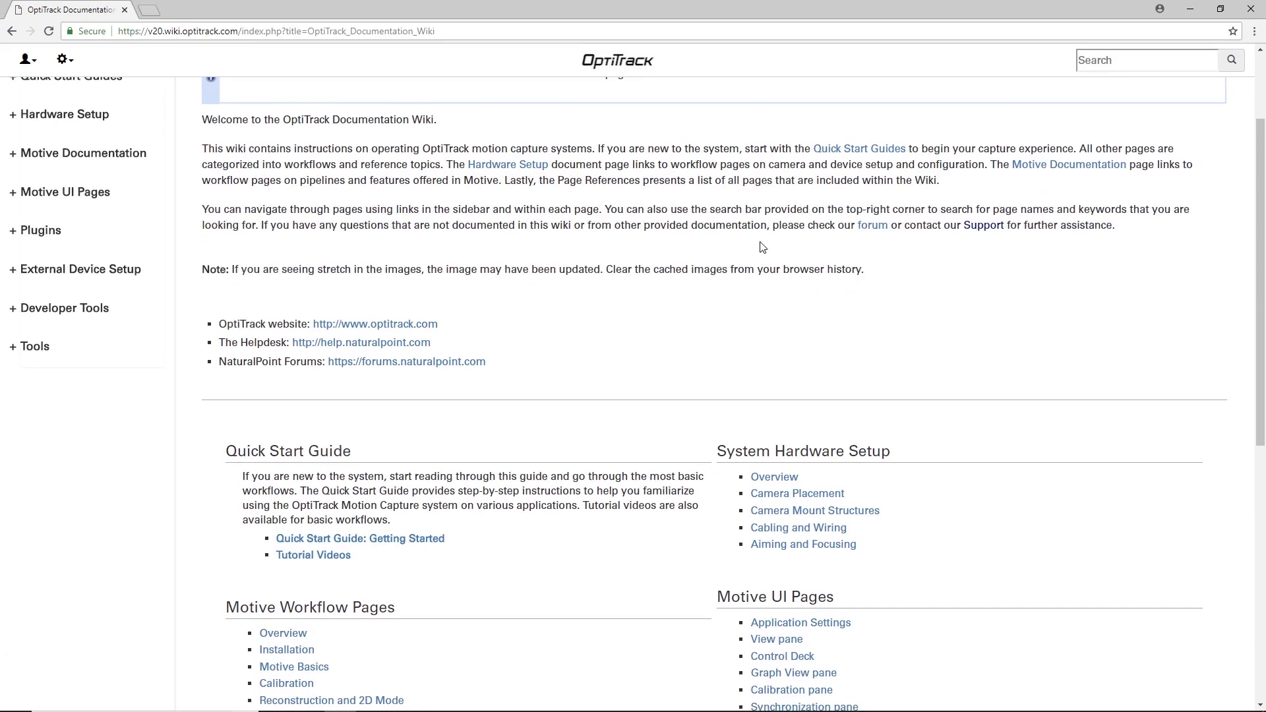
scroll(762, 247, "down", 3)
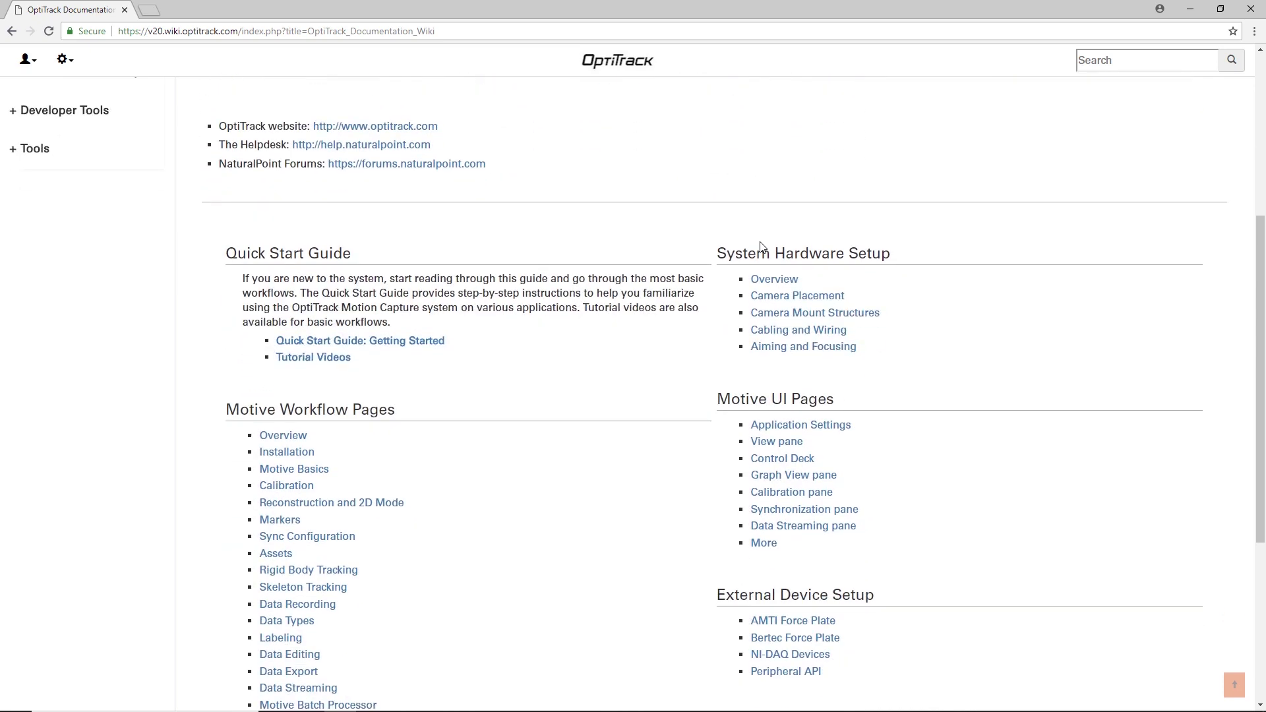
scroll(762, 247, "down", 3)
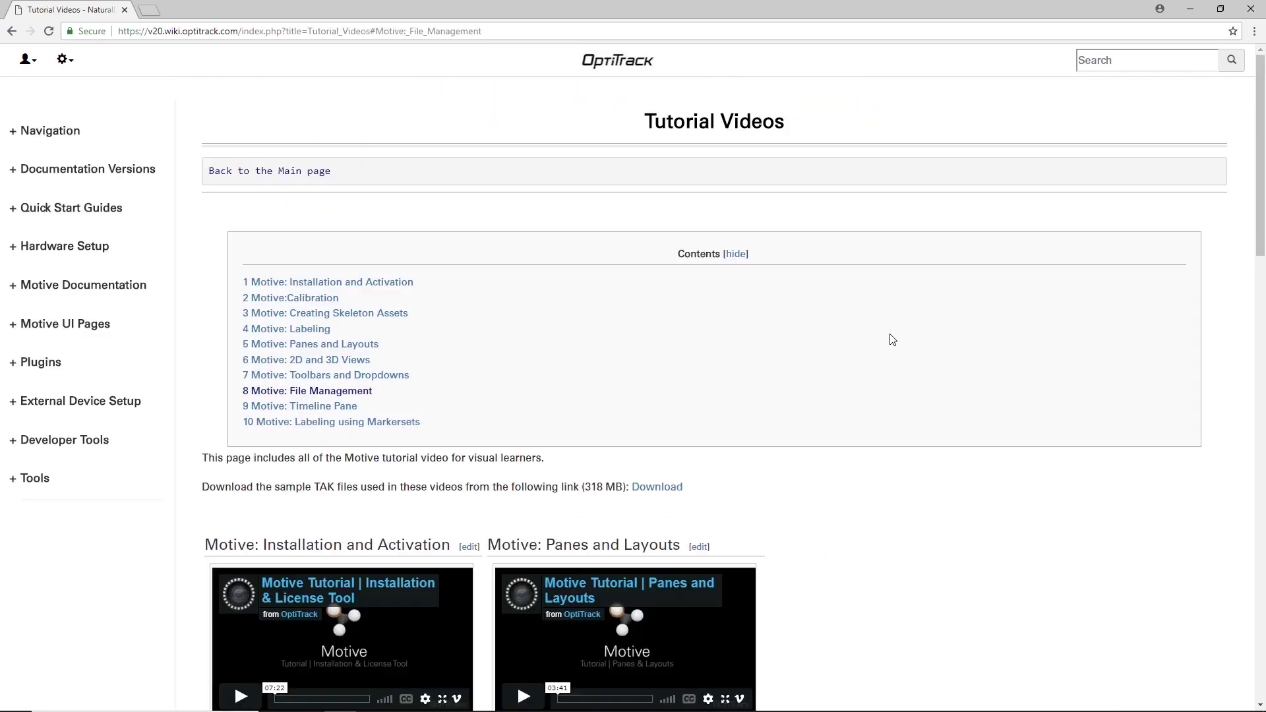
scroll(891, 340, "down", 1)
scroll(891, 339, "down", 6)
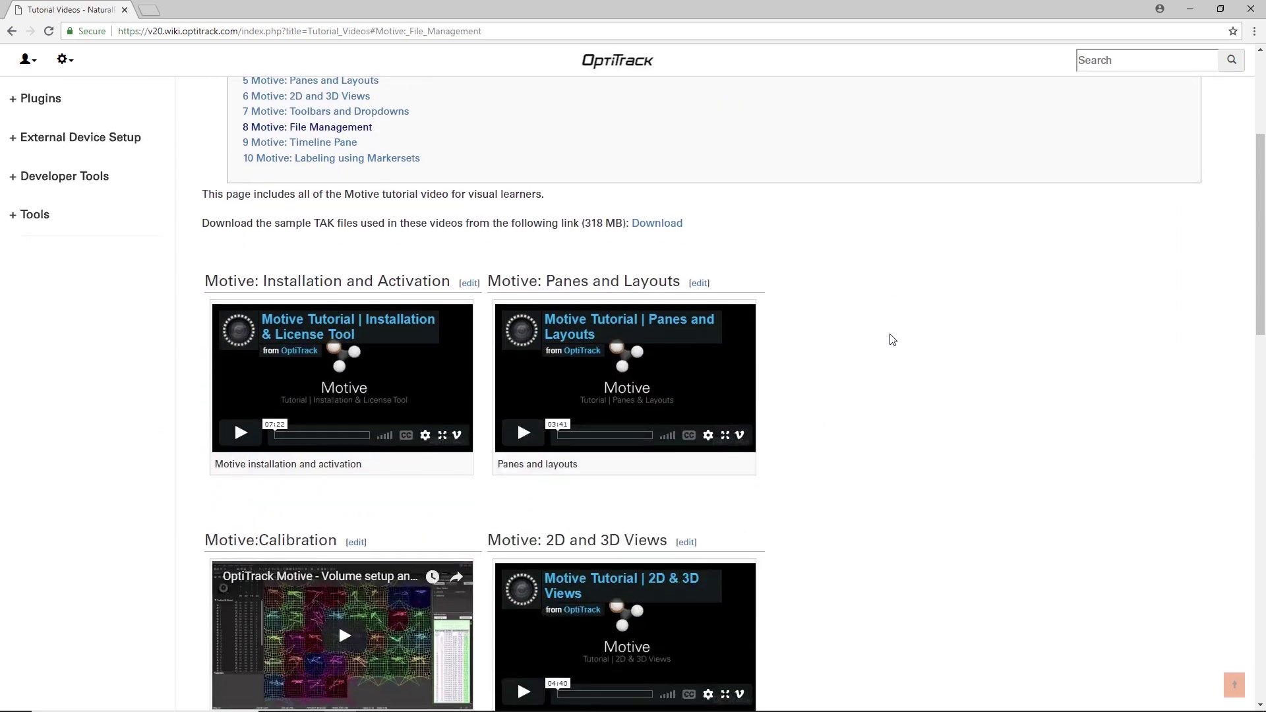
scroll(891, 339, "down", 7)
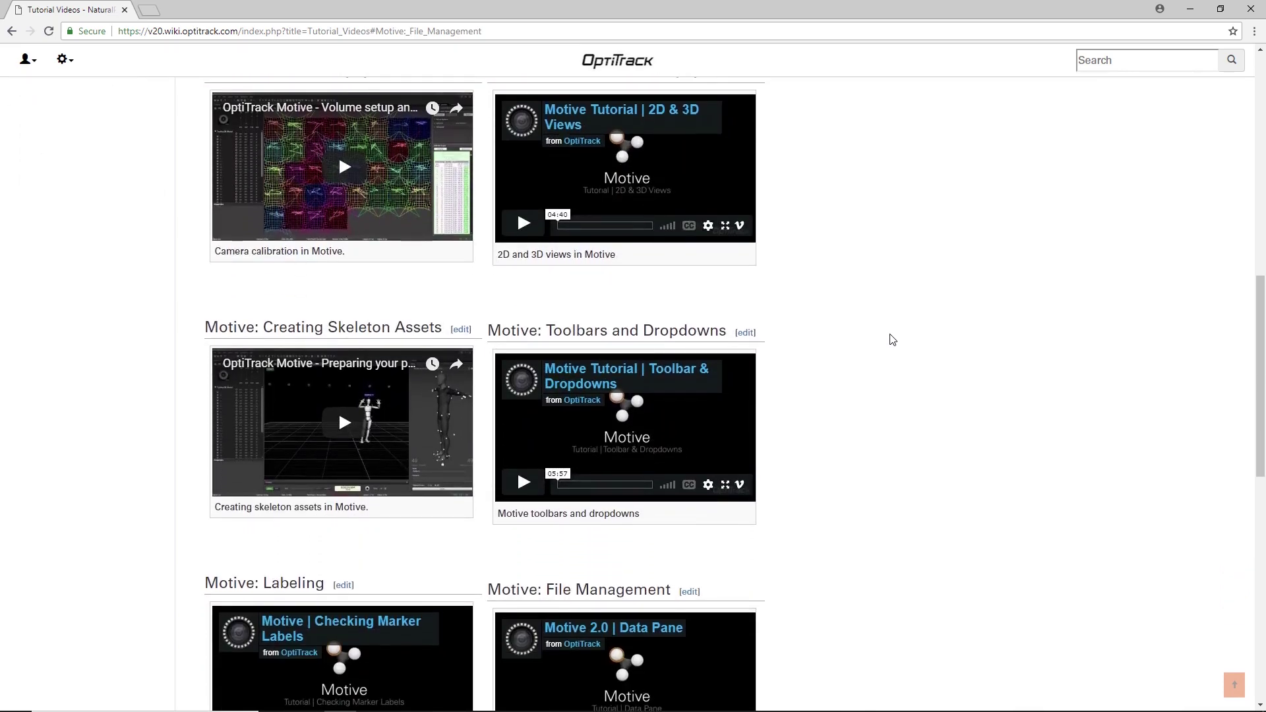
scroll(892, 339, "down", 2)
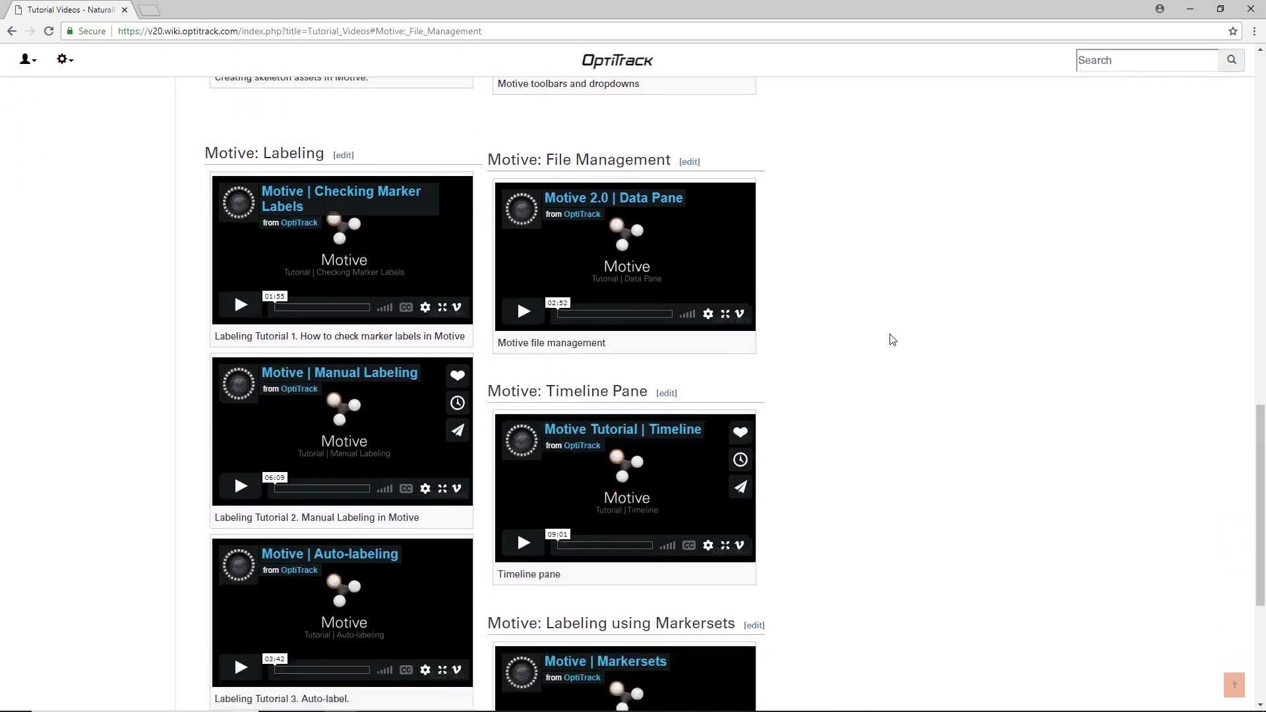